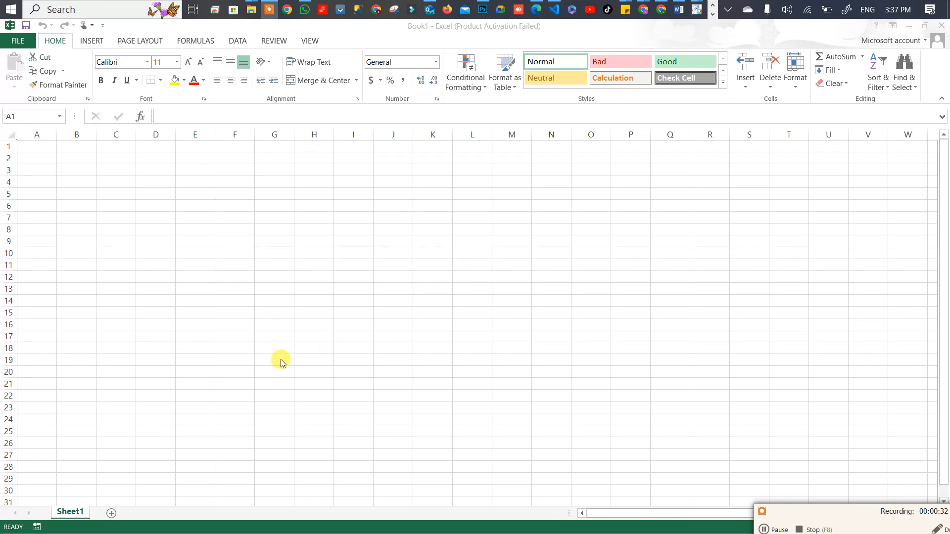
Step: Rename the worksheet Sheet1 as "Expiry Alert"
double_click(71, 513)
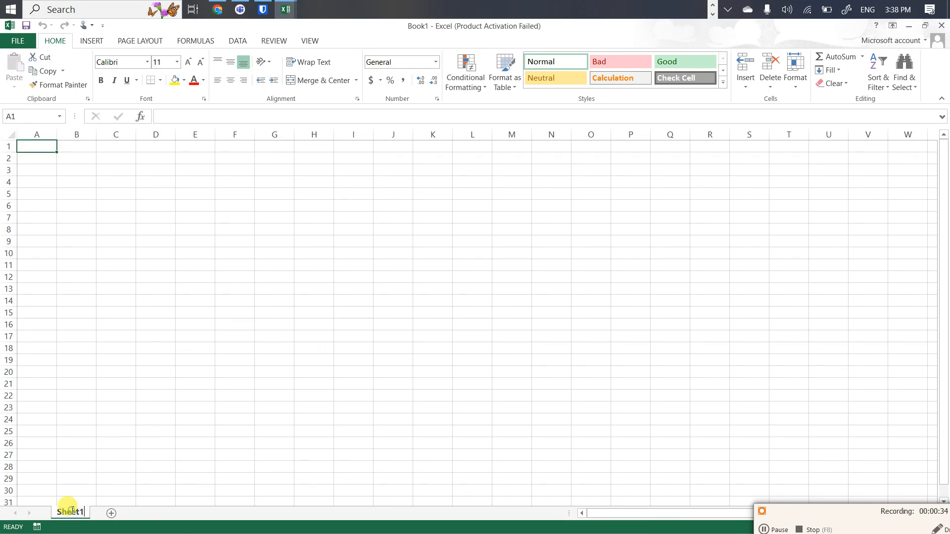
type("E")
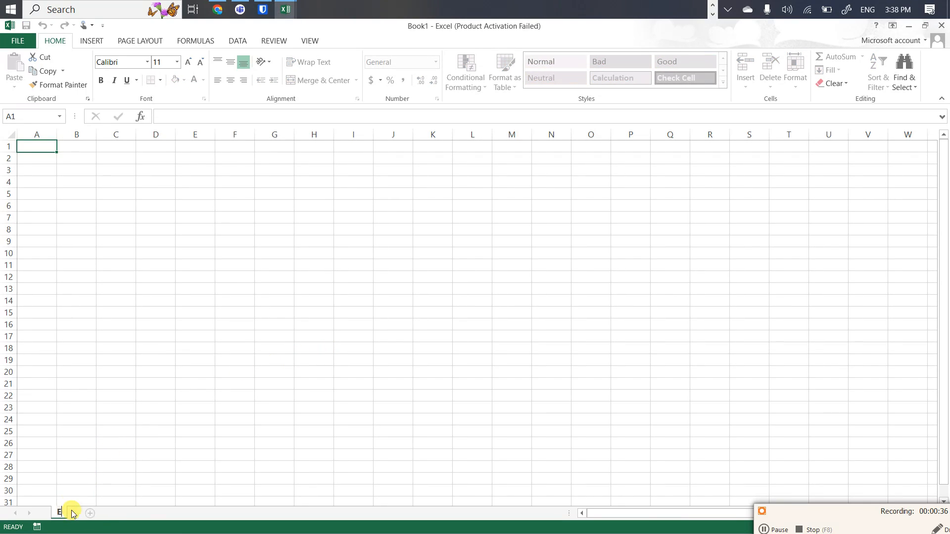
type("xplry Alert")
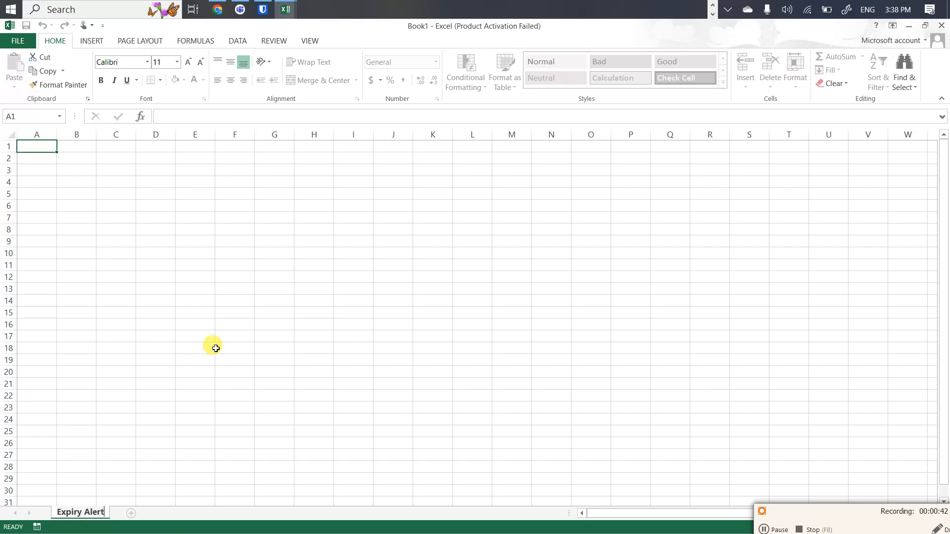
Step: Enter the headers "Products" in cell E10 and "manufacturers date" in cell G10
left_click(203, 252)
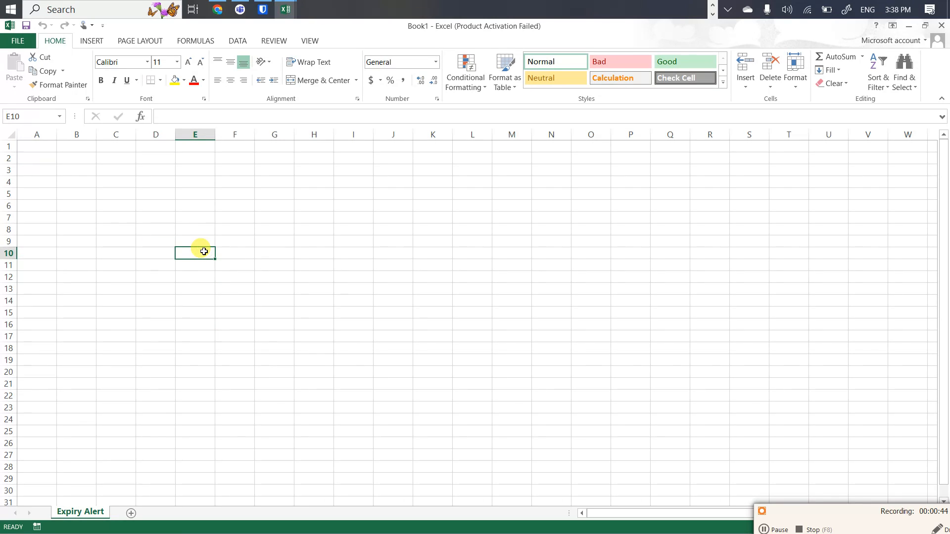
type("Products")
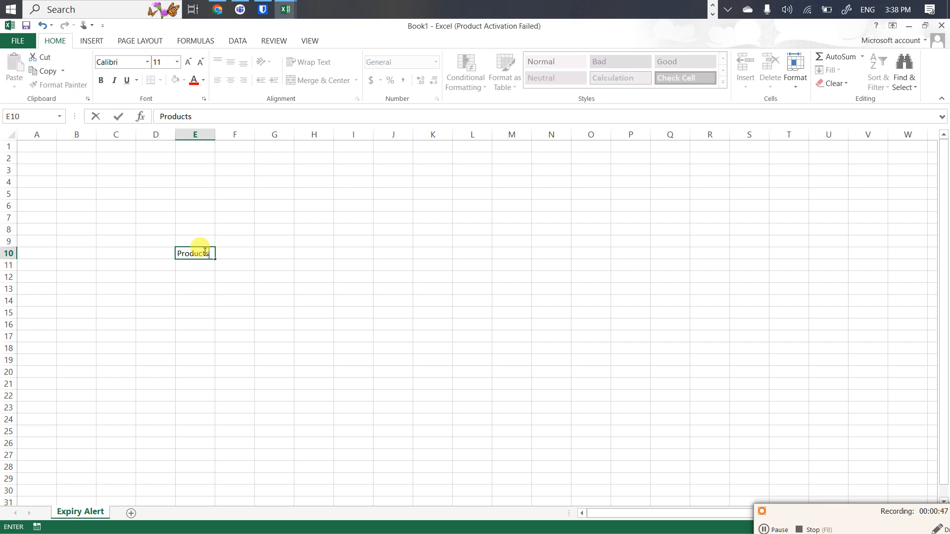
left_click(267, 252)
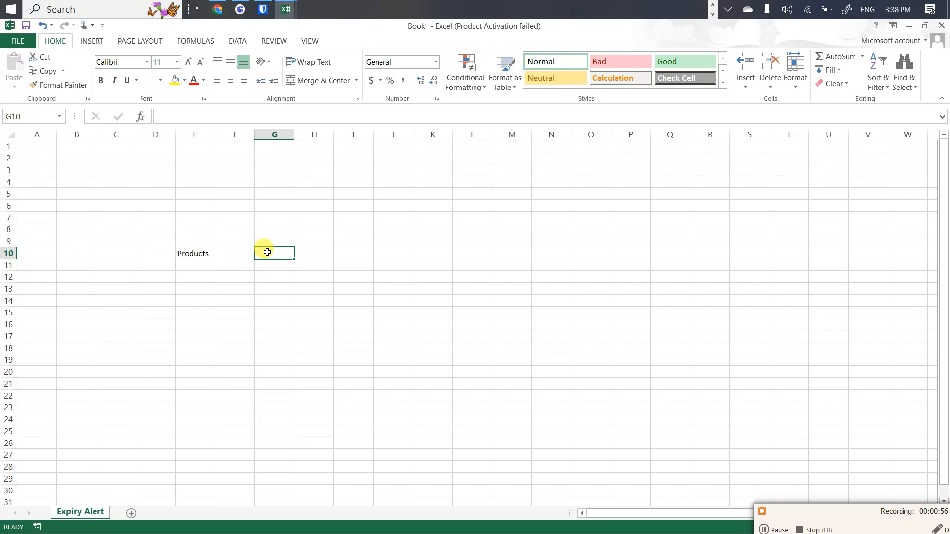
type("manu")
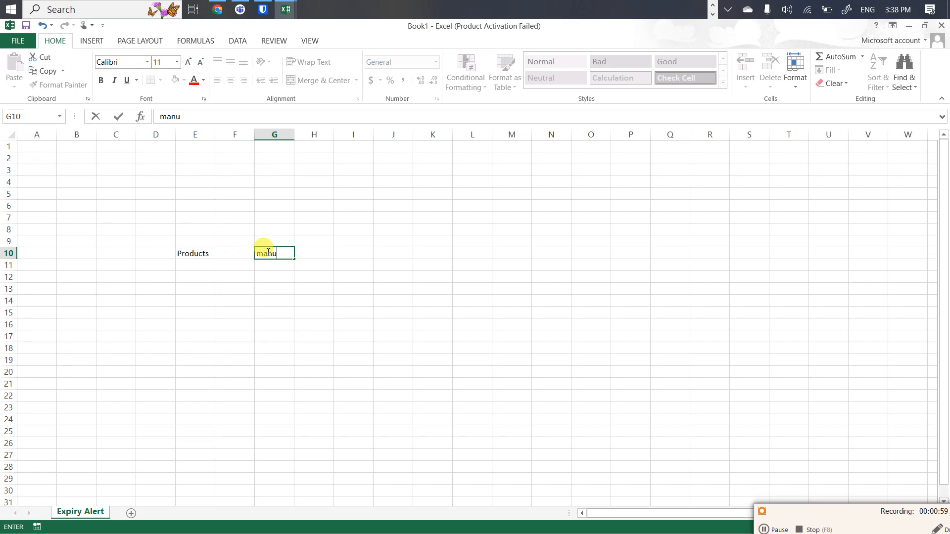
type("facturers date")
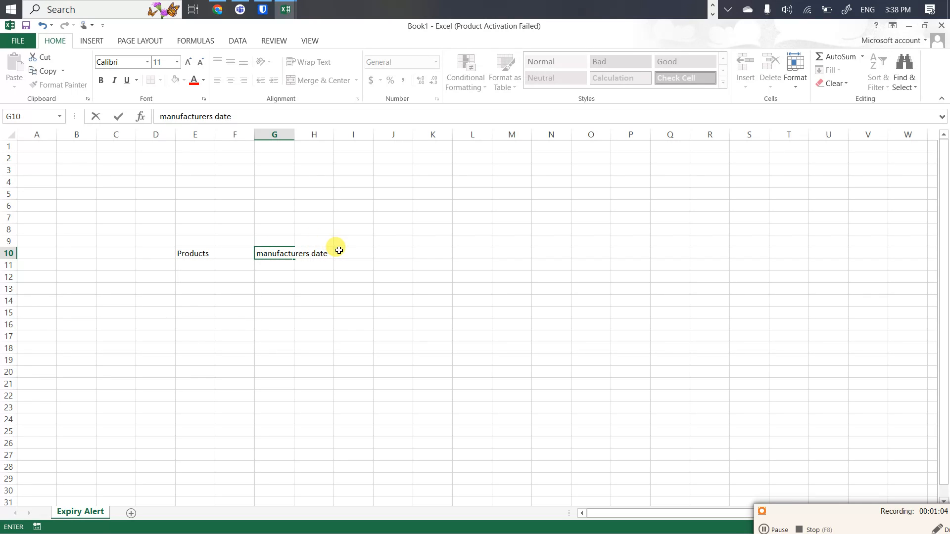
Step: Add the headers "Expiry date" in cell I10 and "days left" in cell J10
left_click(353, 262)
key("Up")
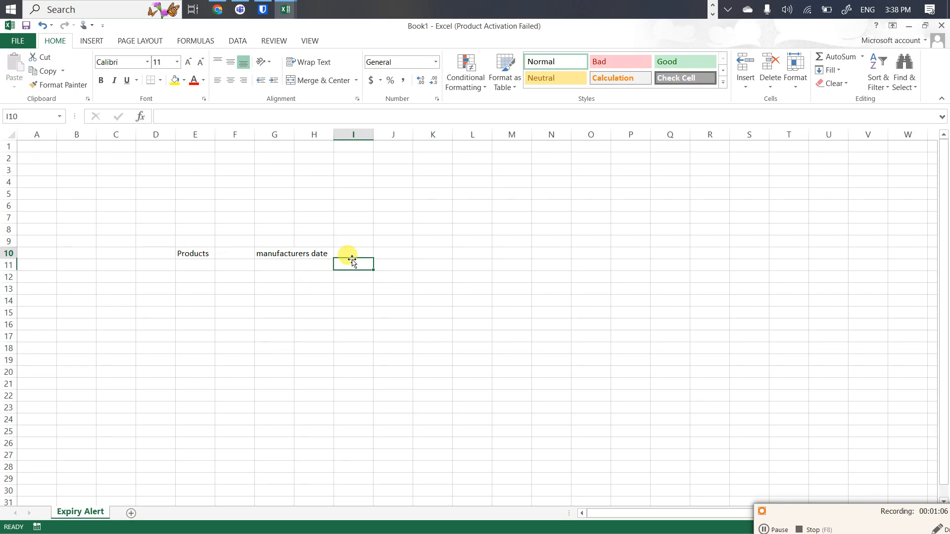
type("Ex")
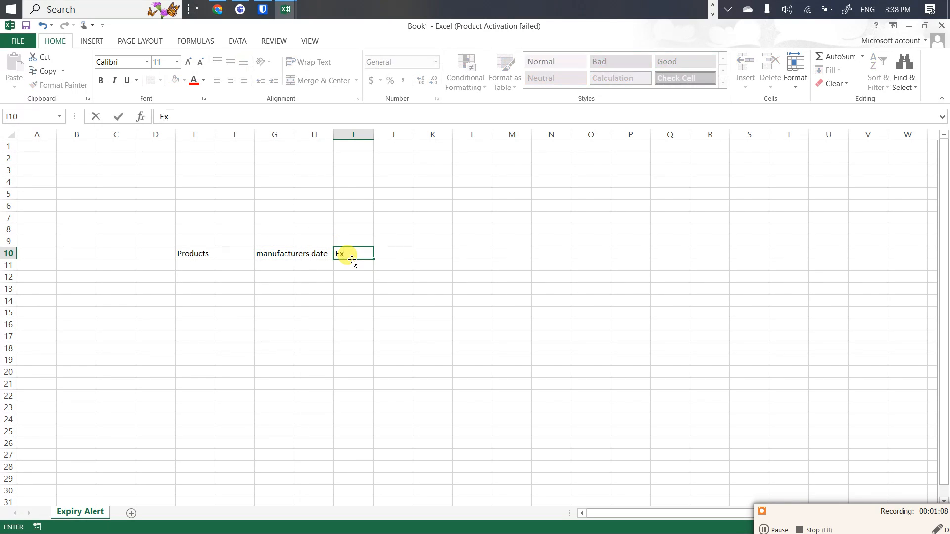
type("piry date")
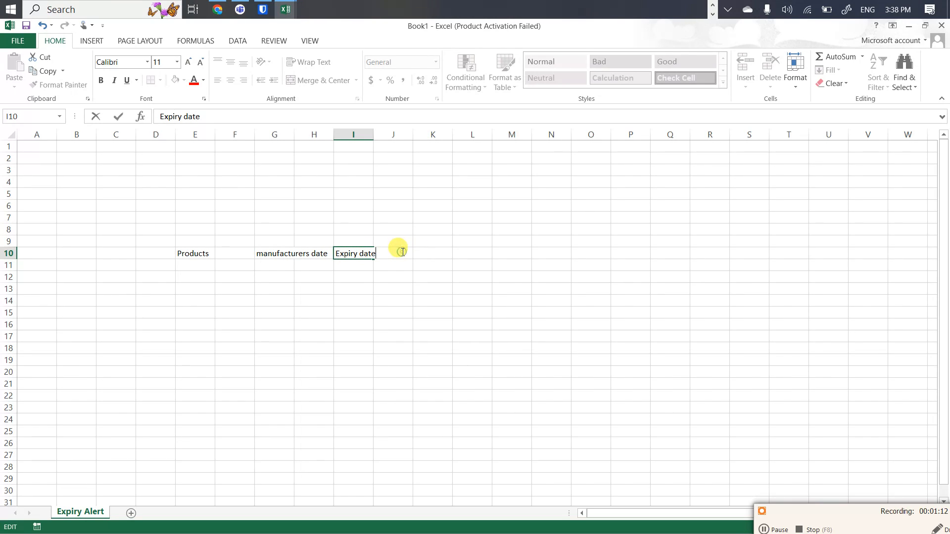
left_click(420, 251)
left_click(397, 250)
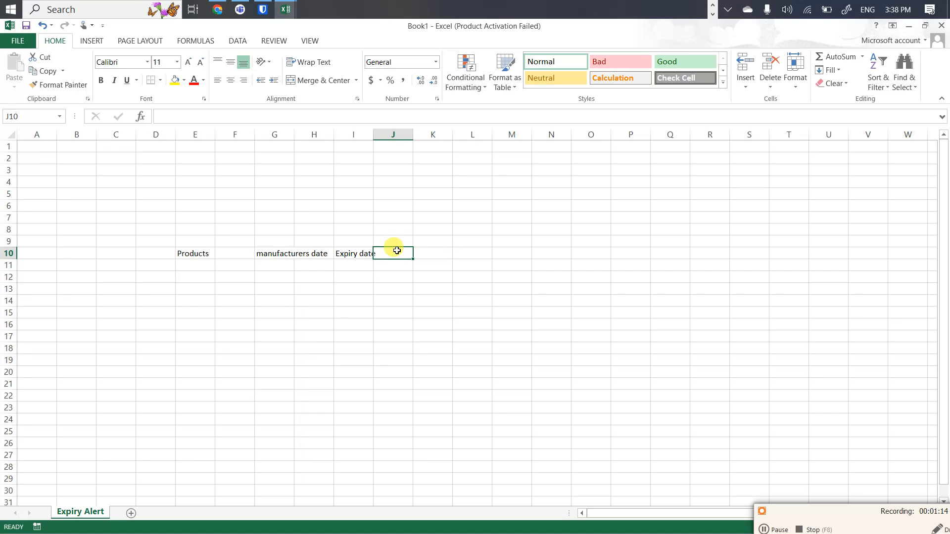
type("days")
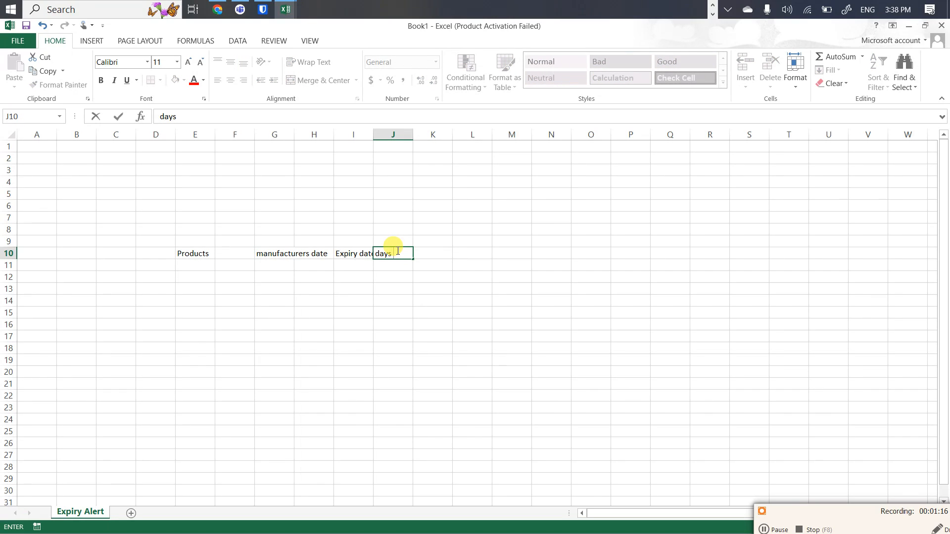
type(" left")
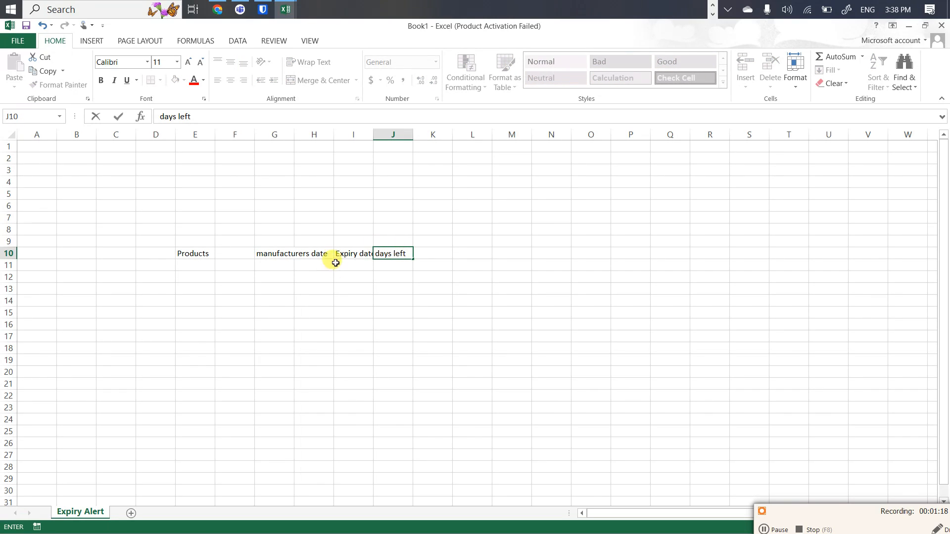
Step: Widen column I, autofit column G to its header, and slightly narrow column E around "Products"
left_click(349, 286)
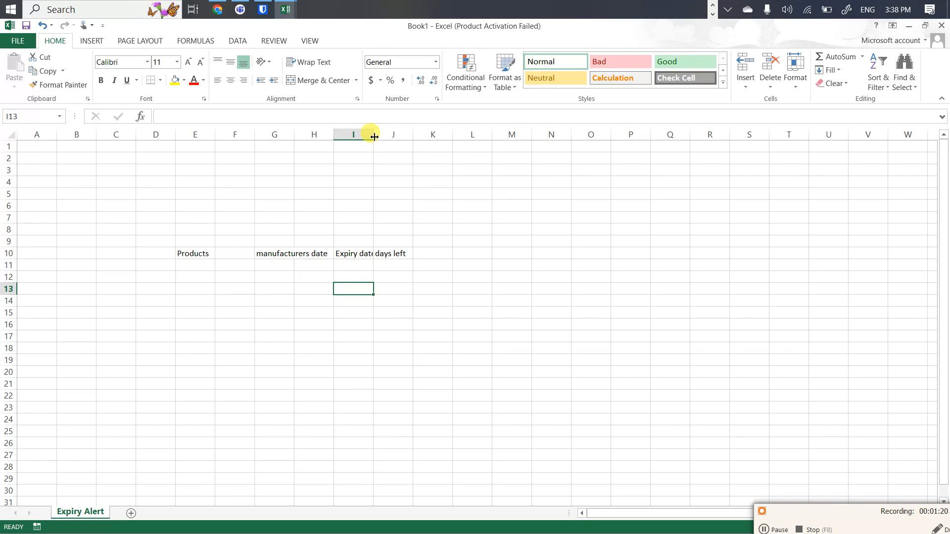
left_click_drag(374, 137, 421, 139)
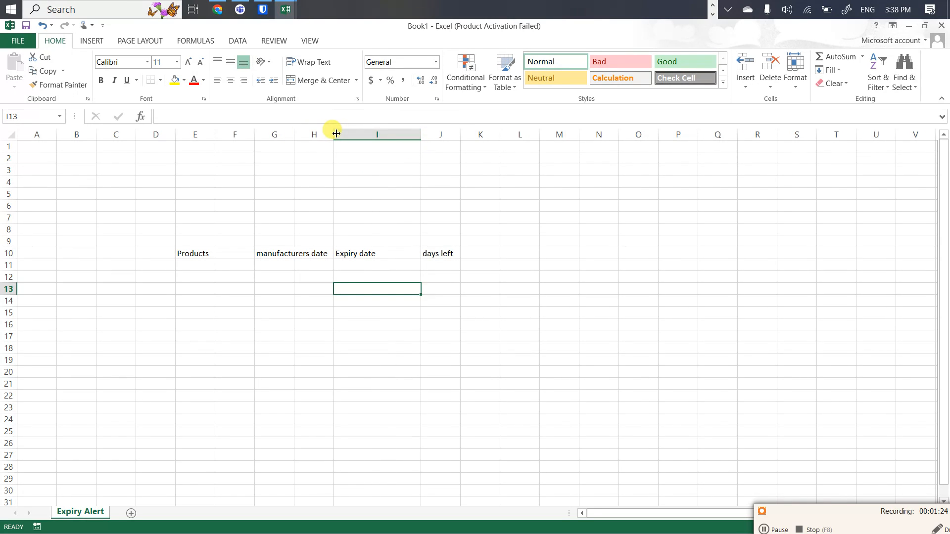
double_click(293, 134)
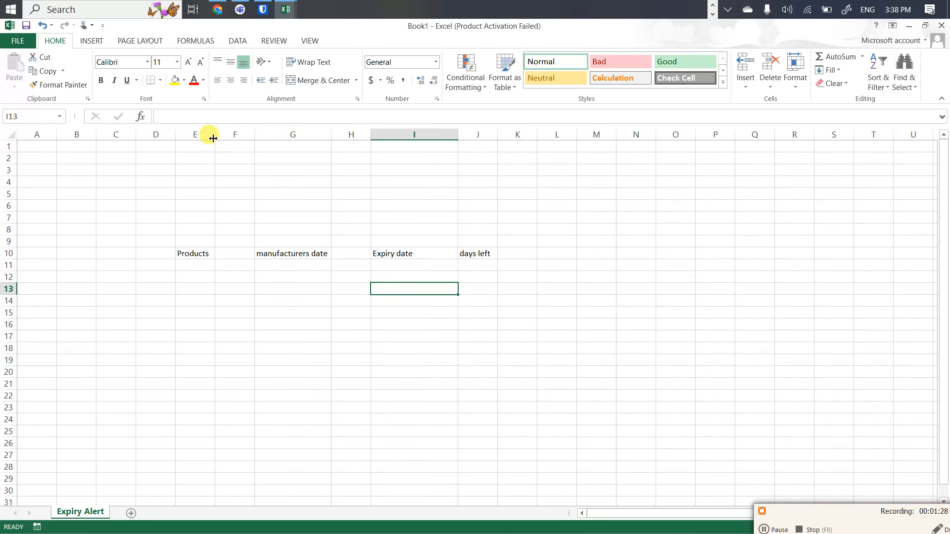
left_click_drag(212, 138, 210, 138)
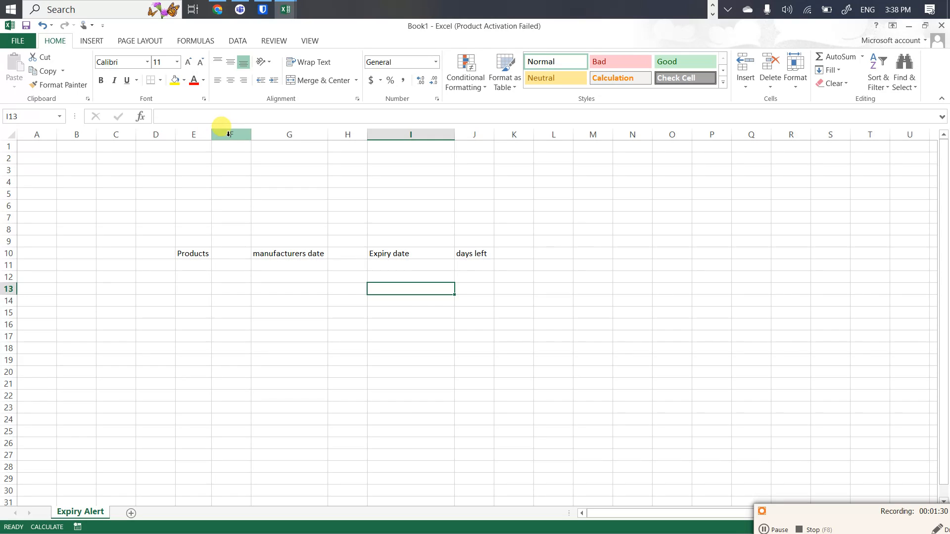
Step: Hide the empty column F between the "Products" and "manufacturers date" headers
left_click(230, 137)
right_click(233, 248)
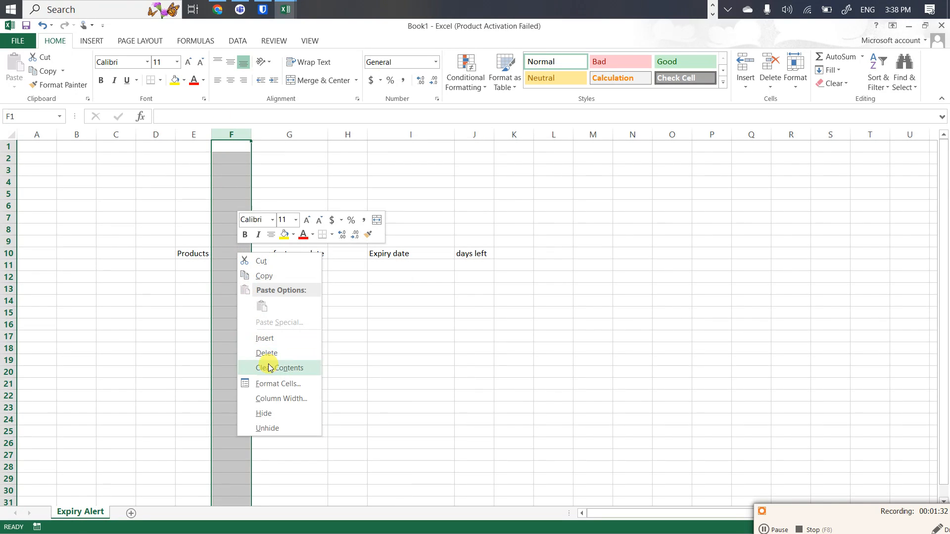
left_click(273, 418)
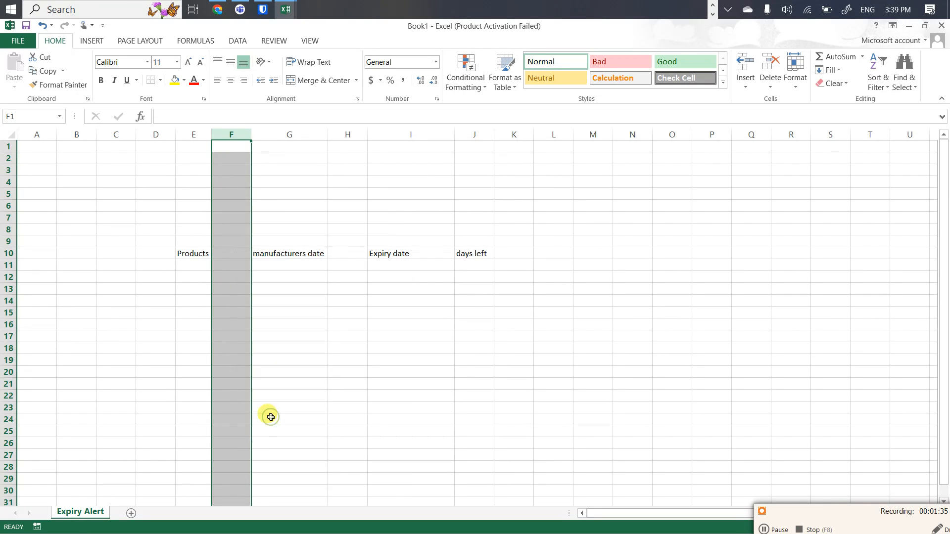
left_click(271, 330)
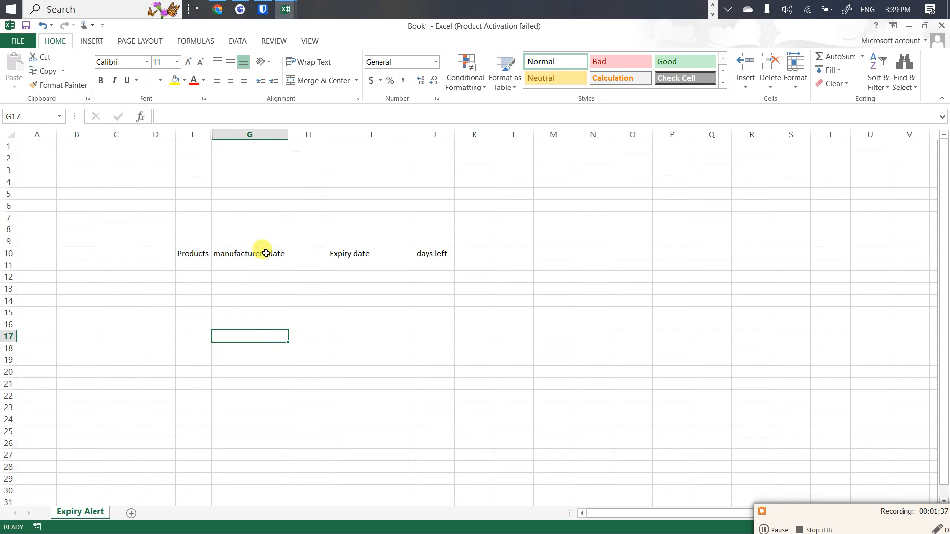
Step: Delete the empty column H between the "manufacturers date" and "Expiry date" headers
left_click(309, 132)
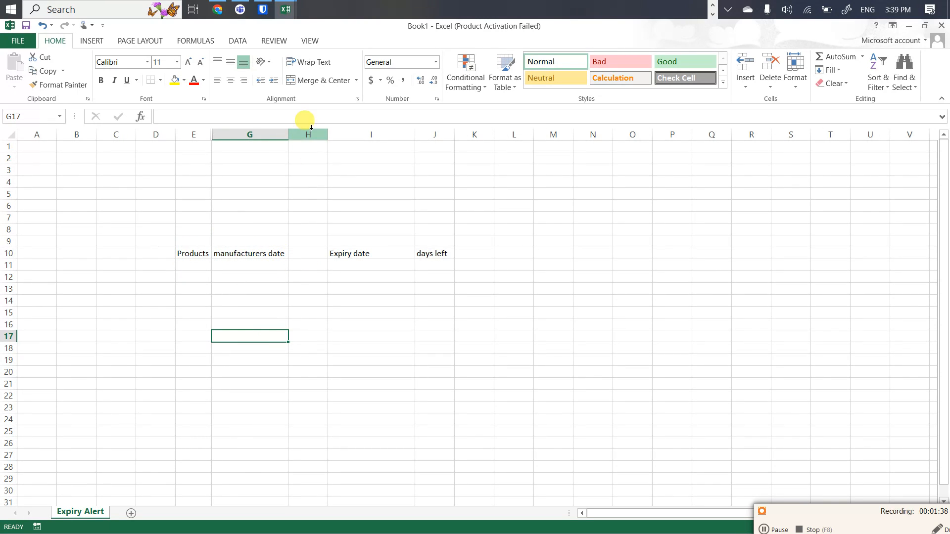
right_click(308, 273)
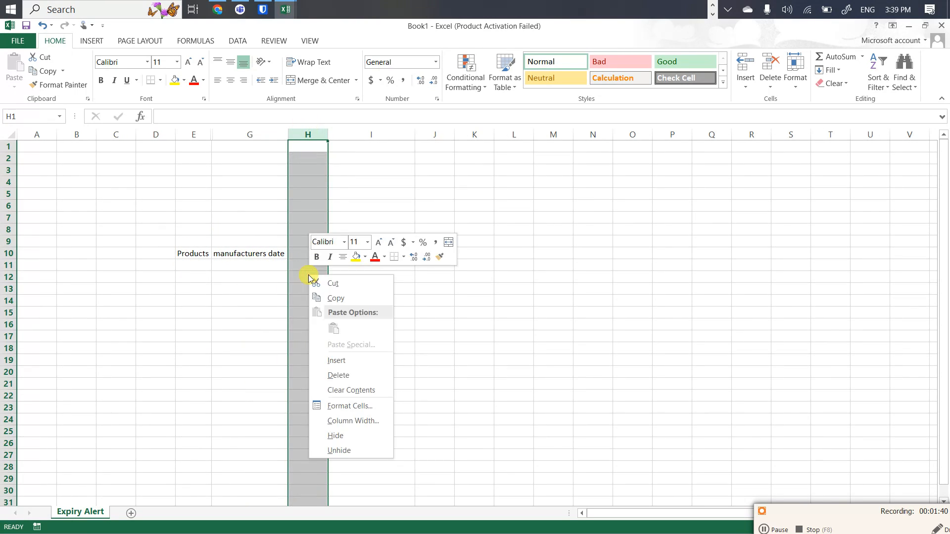
left_click(334, 375)
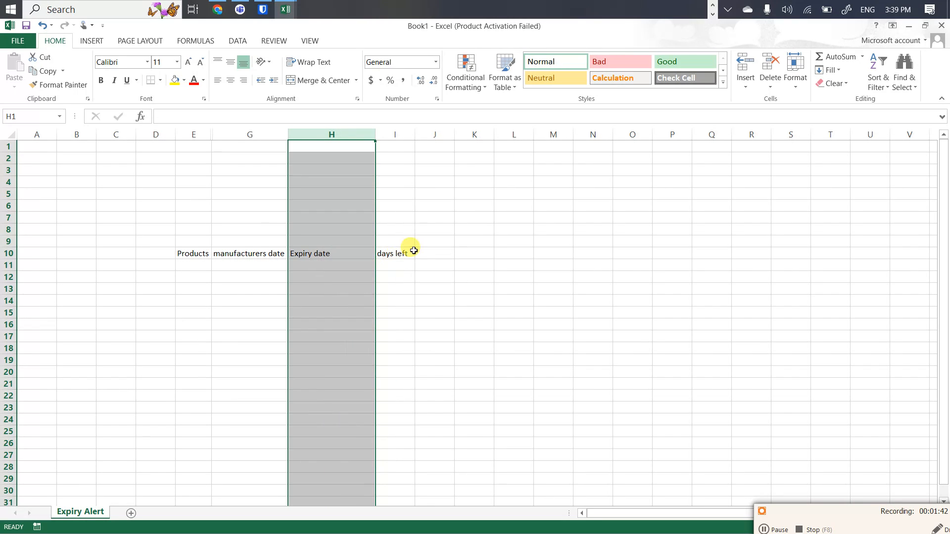
Step: Enter the header "status" in cell J10, beside "days left"
left_click(426, 252)
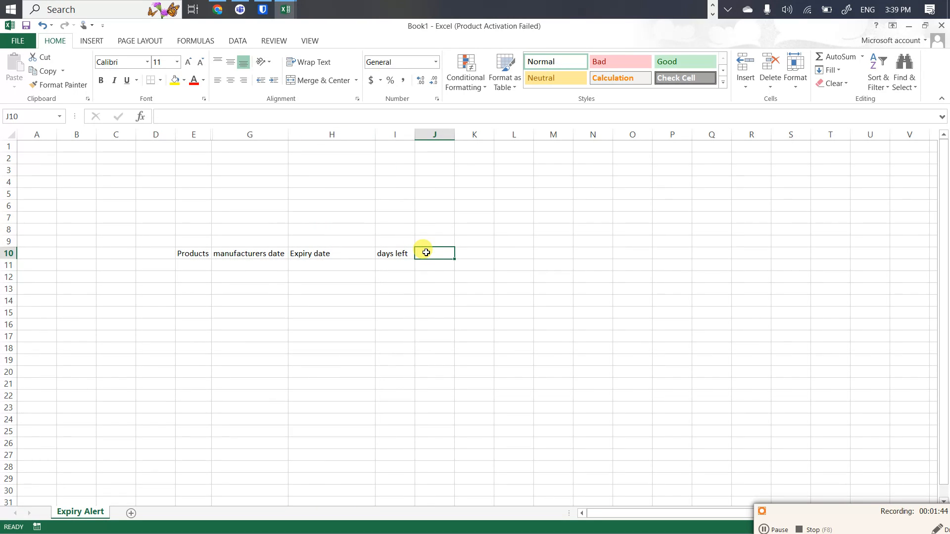
type("s")
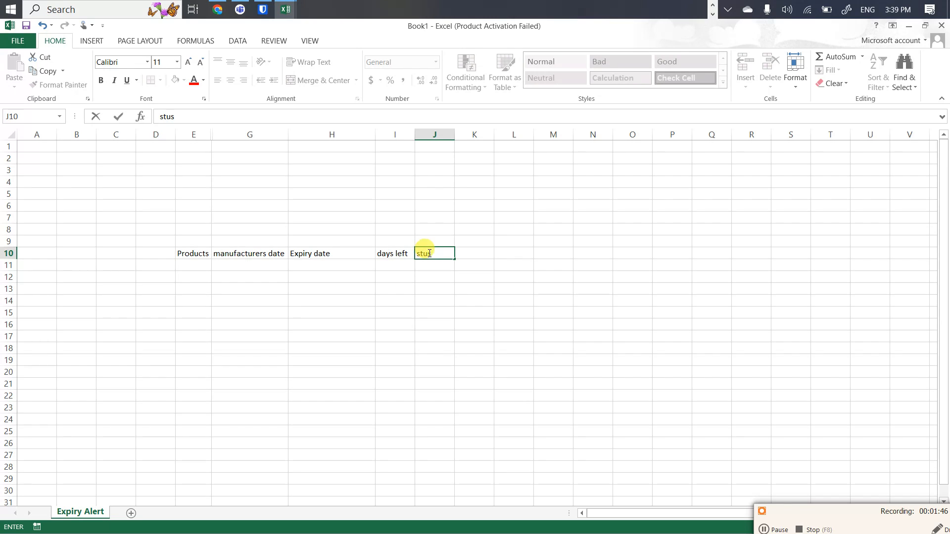
type("tatus")
left_click(303, 264)
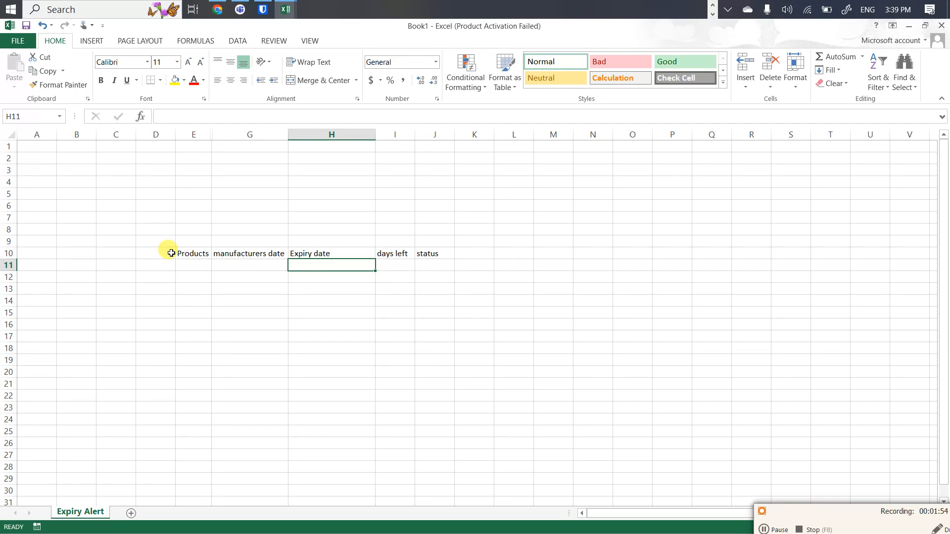
Step: Fill the header row range D10:J10 with a darker blue theme color
left_click_drag(171, 253, 430, 252)
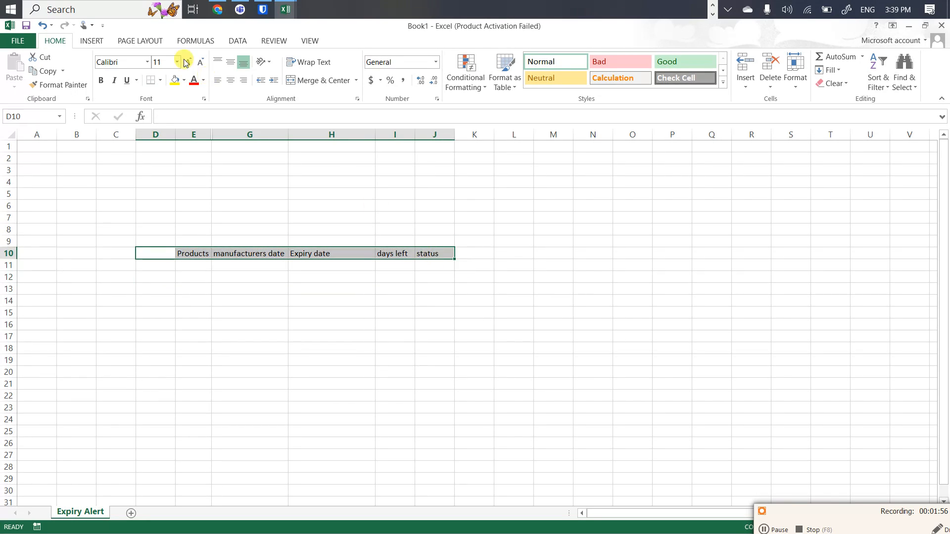
left_click(203, 80)
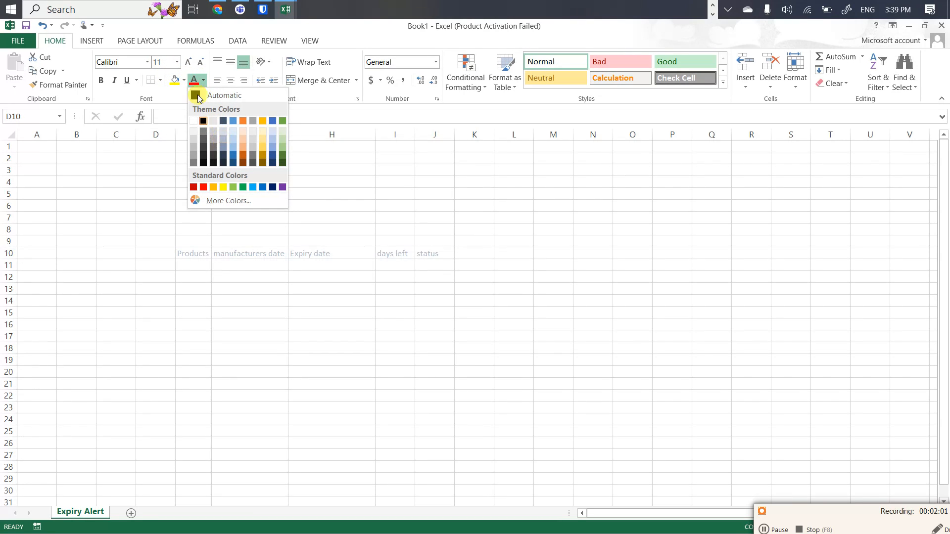
left_click(184, 80)
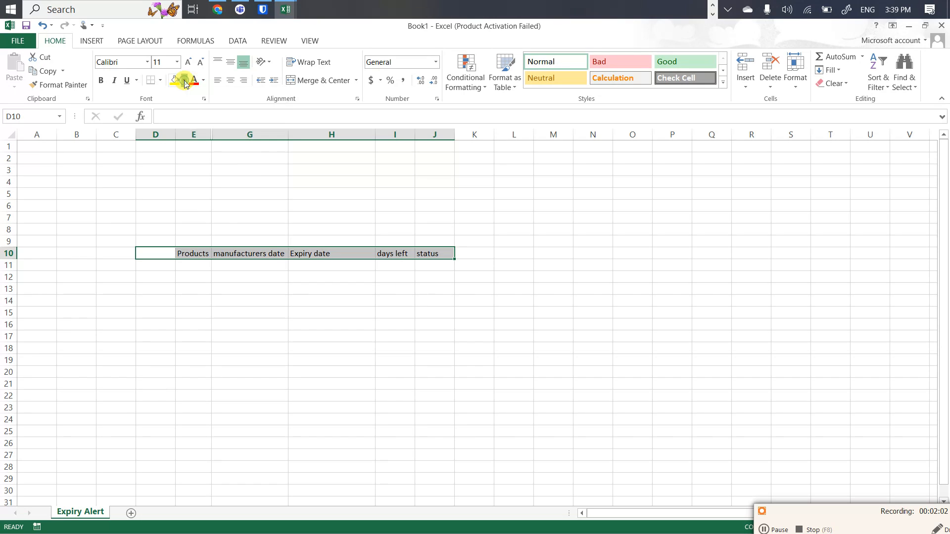
left_click(183, 80)
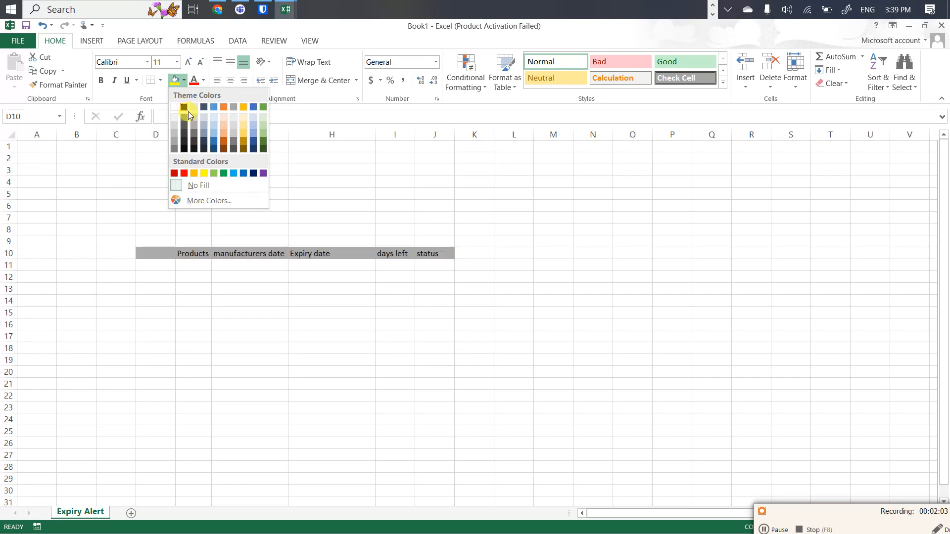
left_click(215, 144)
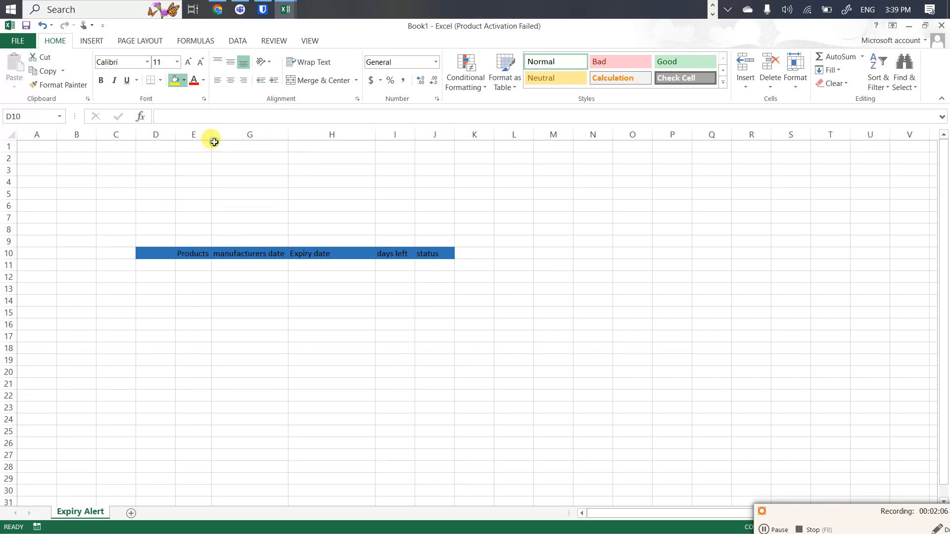
Step: Merge and center cells G8:H8 above the header row
left_click(254, 222)
left_click_drag(287, 221, 310, 211)
left_click_drag(257, 225, 351, 230)
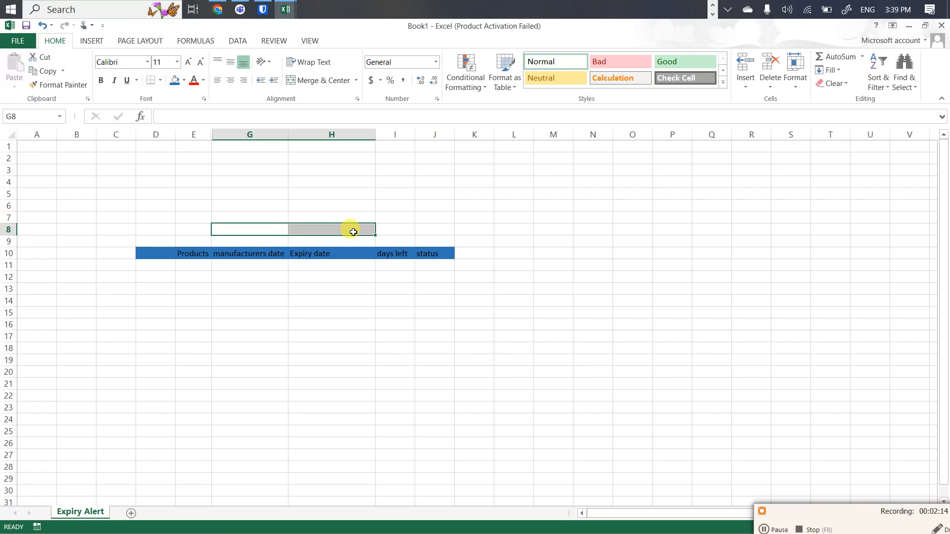
left_click(323, 88)
Step: Enter the title "EXPIRY ALERT" in the merged cell G8:H8 above the header row
double_click(287, 227)
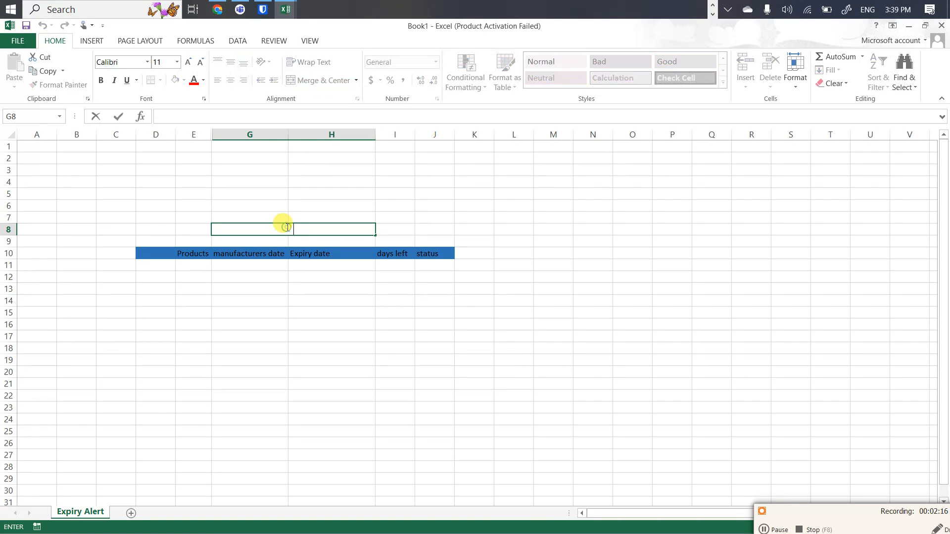
key("Caps_Lock")
type("EXP")
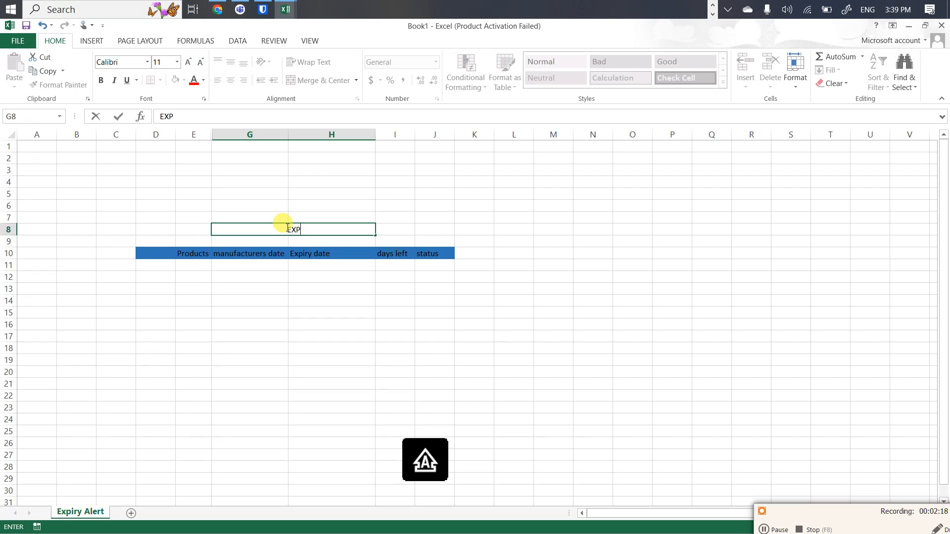
type("IRT")
key("BackSpace")
type("Y")
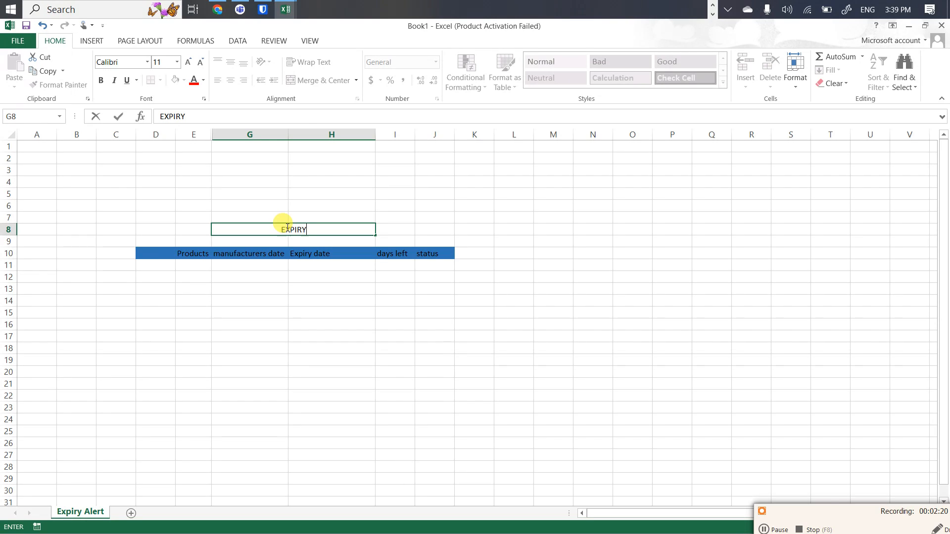
type(" ALERT")
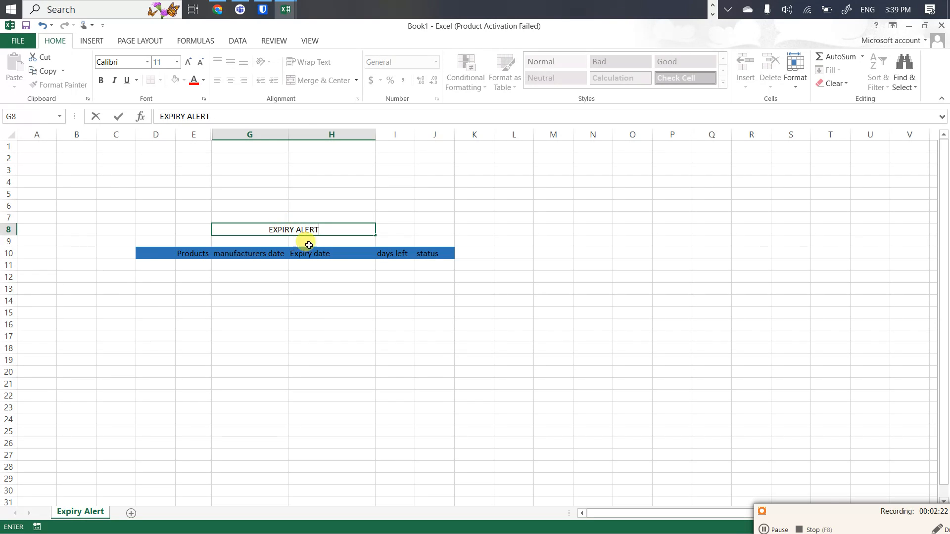
left_click(328, 261)
Step: Fill the merged "EXPIRY ALERT" title cell with the standard red color
left_click(301, 228)
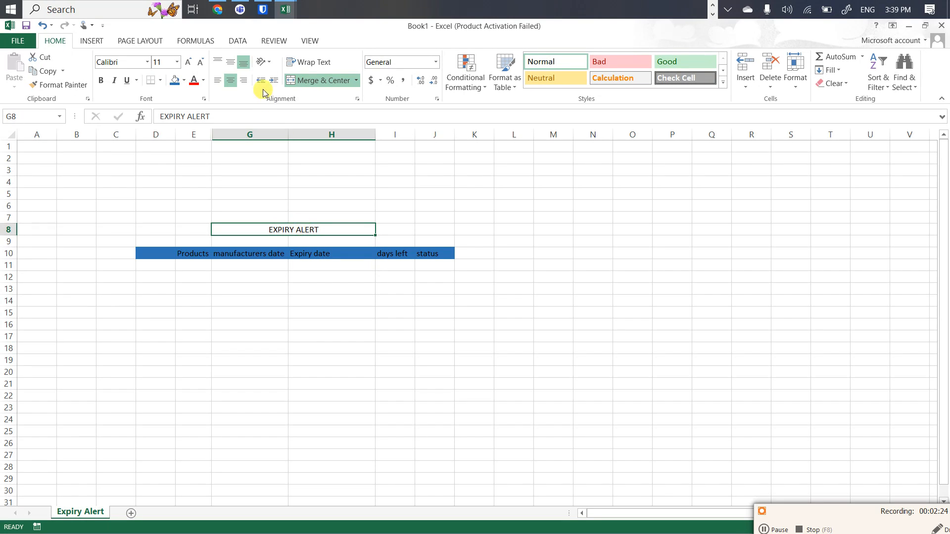
left_click(184, 80)
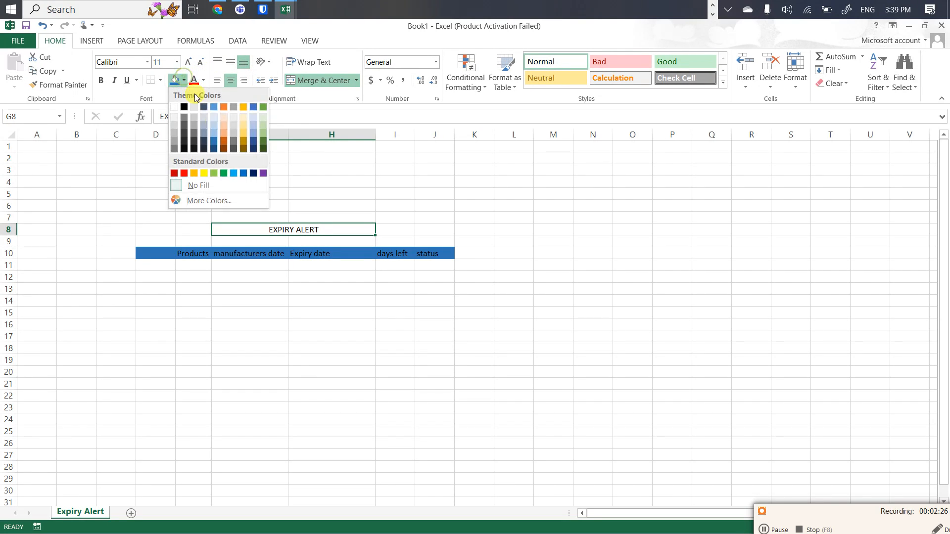
left_click(185, 173)
left_click(197, 314)
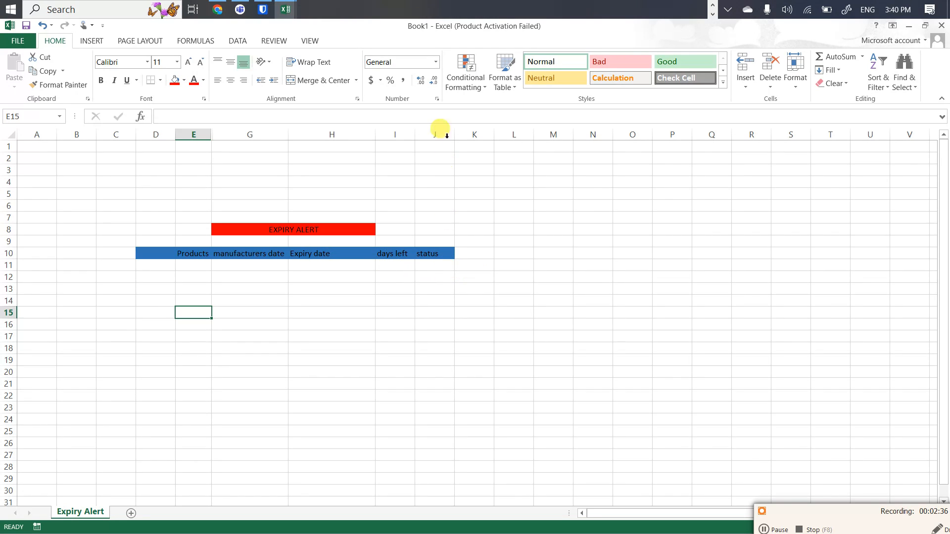
Step: Widen the "status" column J to a width of 10.33
left_click_drag(454, 139, 464, 138)
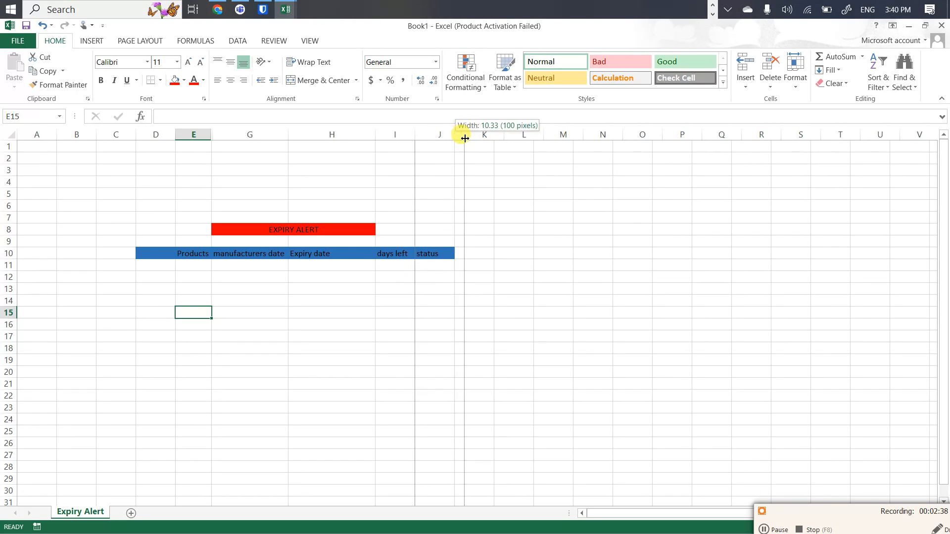
left_click(341, 252)
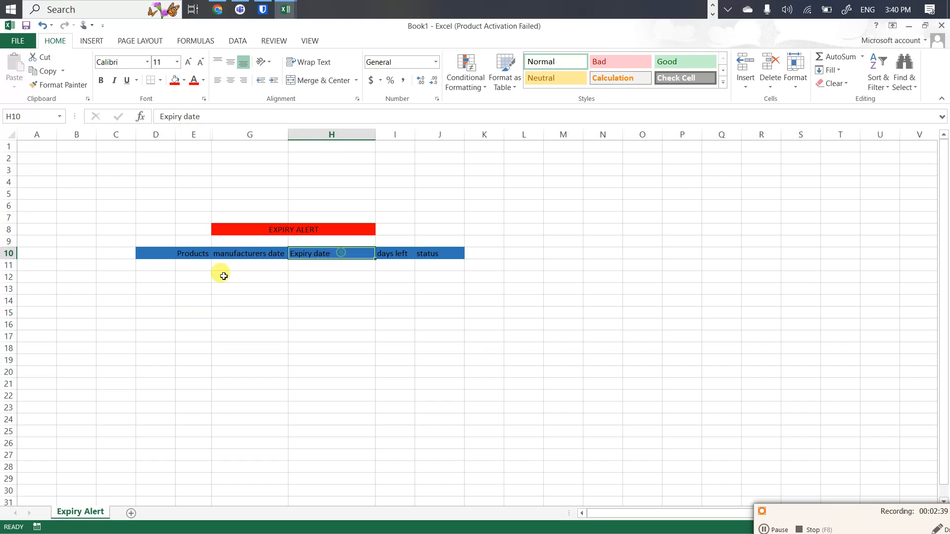
Step: List the products MILO, SUGAR and MILK in cells E11:E13 under the "Products" header
left_click(186, 268)
type("MILO")
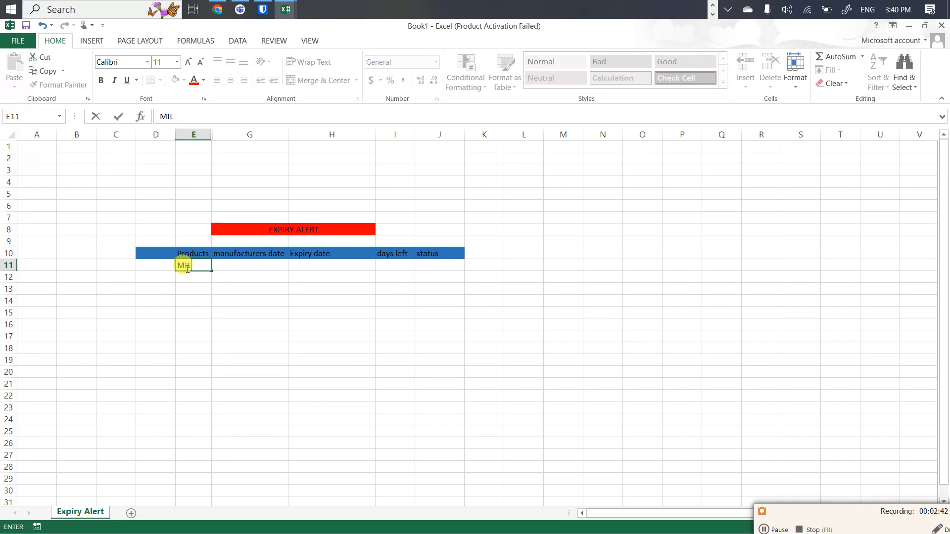
left_click(198, 277)
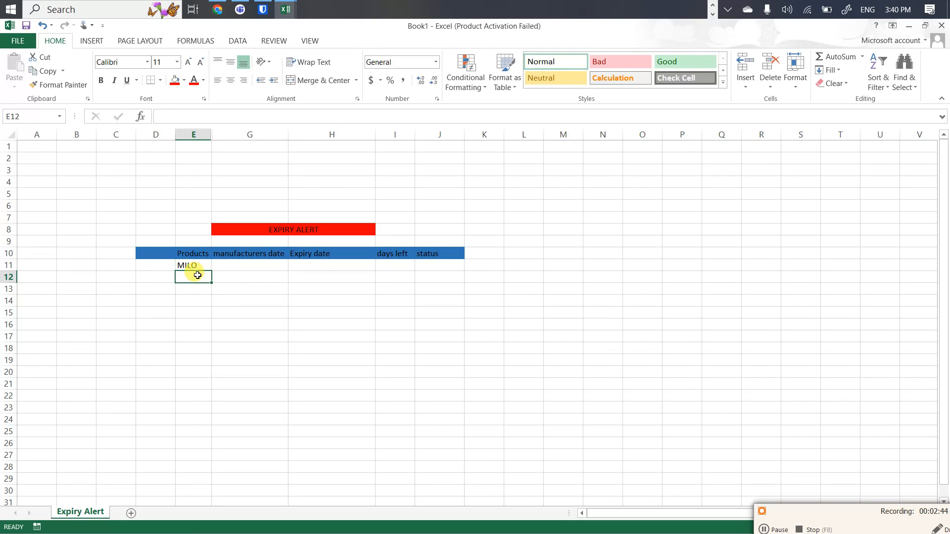
type("SUGAR")
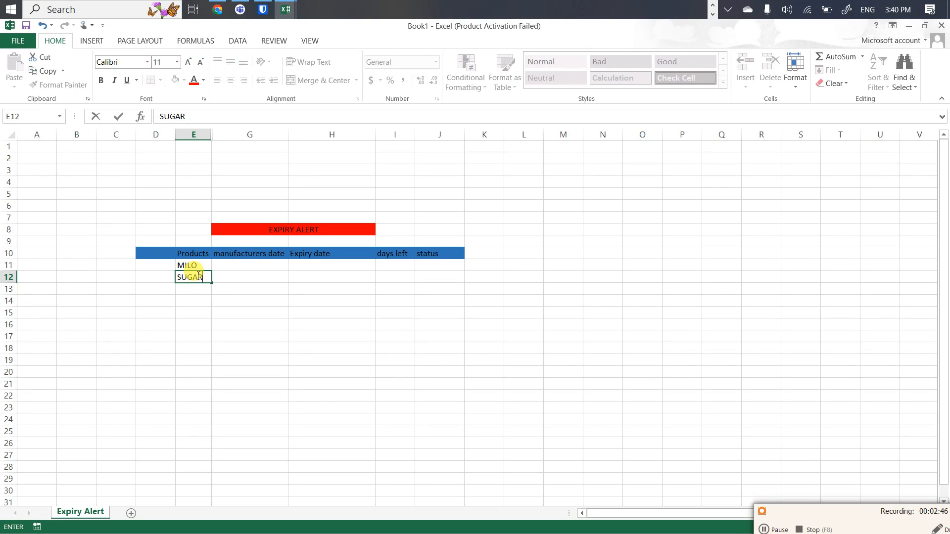
key("Return")
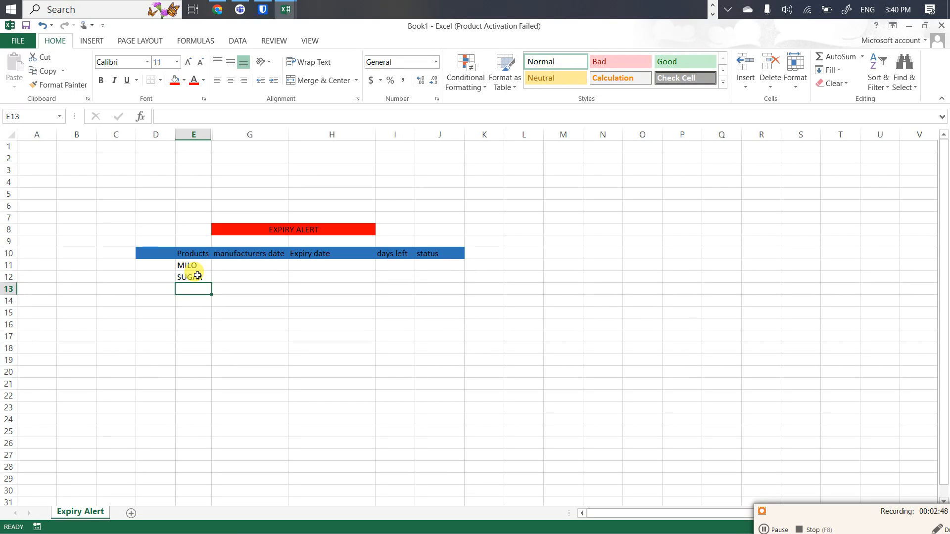
type("MILK")
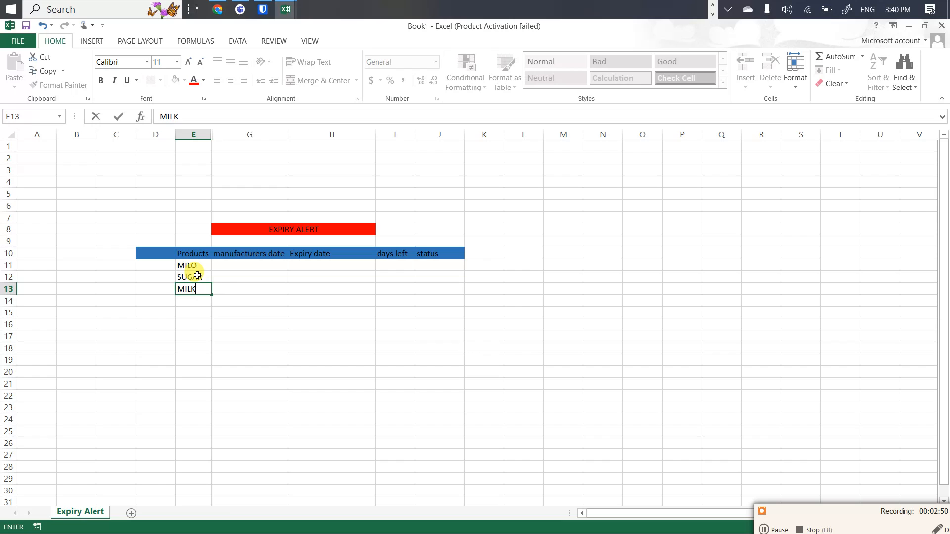
left_click(232, 284)
Step: Format cells G11:G14 under "manufacturers date" as Date with the type *14/03/2012
left_click(227, 265)
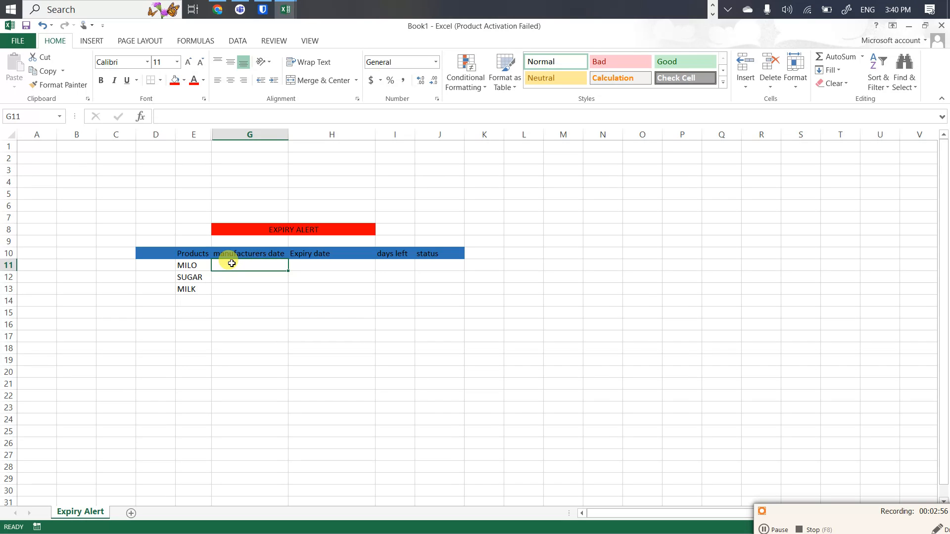
left_click(241, 310)
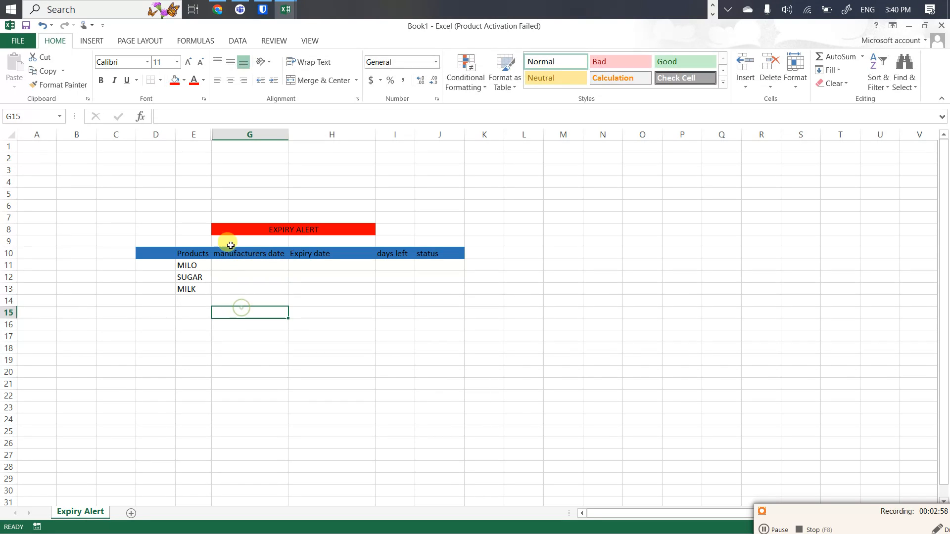
left_click_drag(236, 267, 244, 297)
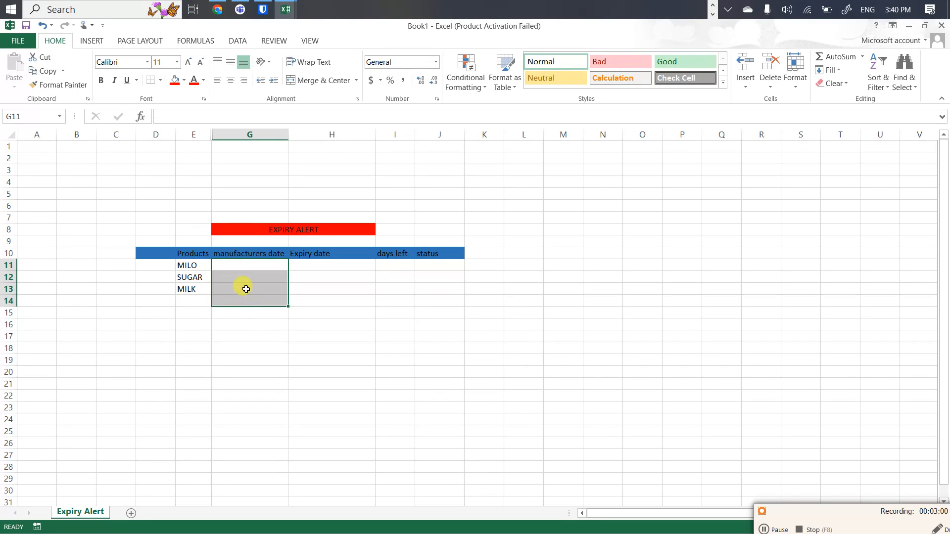
right_click(248, 283)
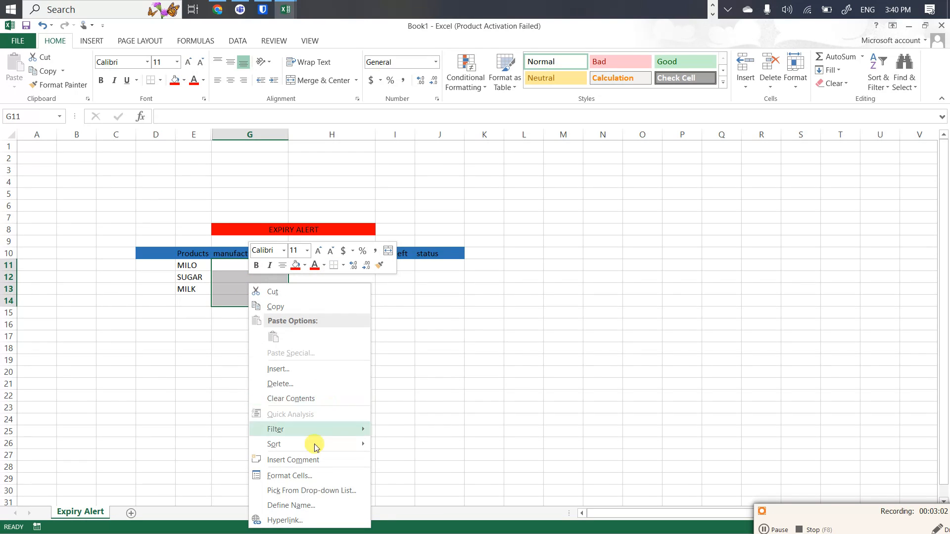
left_click(307, 473)
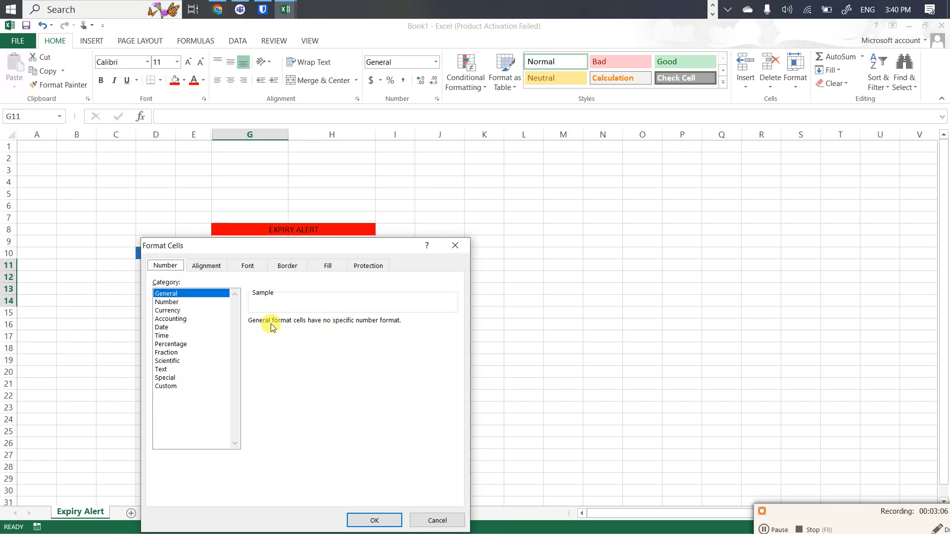
left_click(163, 327)
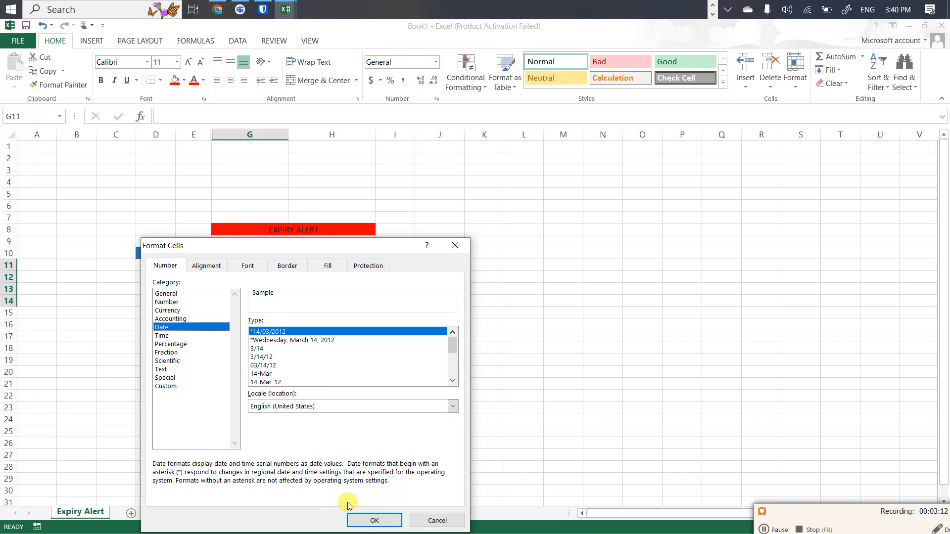
left_click(387, 519)
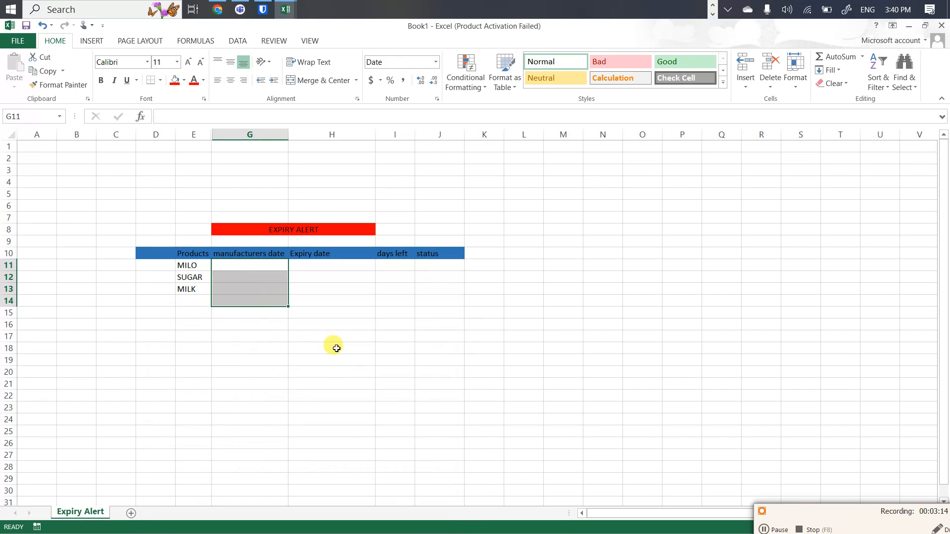
Step: Enter MILO's manufacturers date 01/01/2022 in G11 and its expiry date 01/01/2023 in H11
left_click(245, 267)
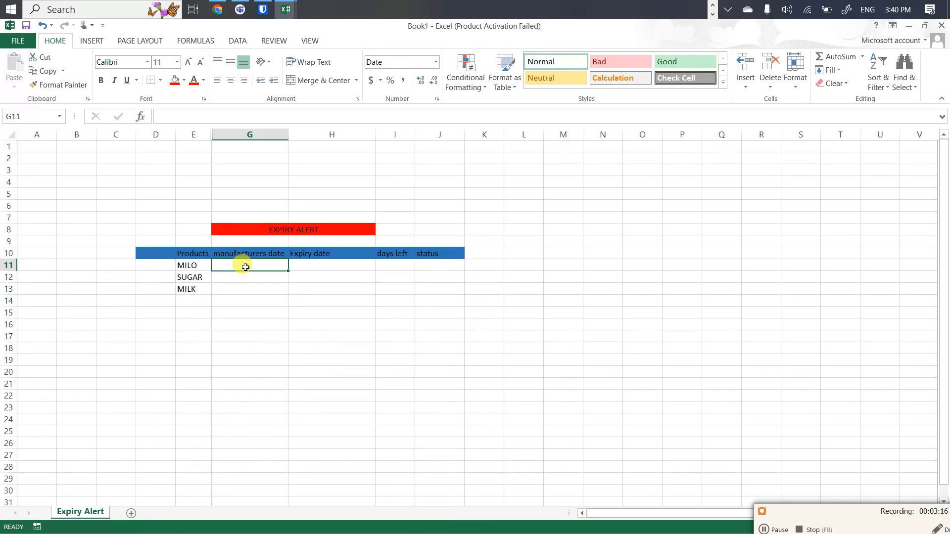
type("01")
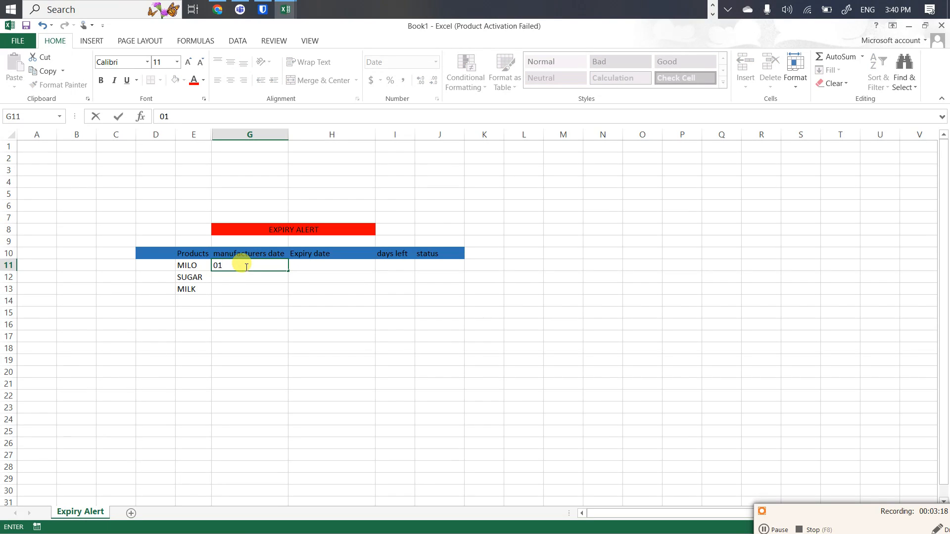
type("/01/2022")
left_click(312, 266)
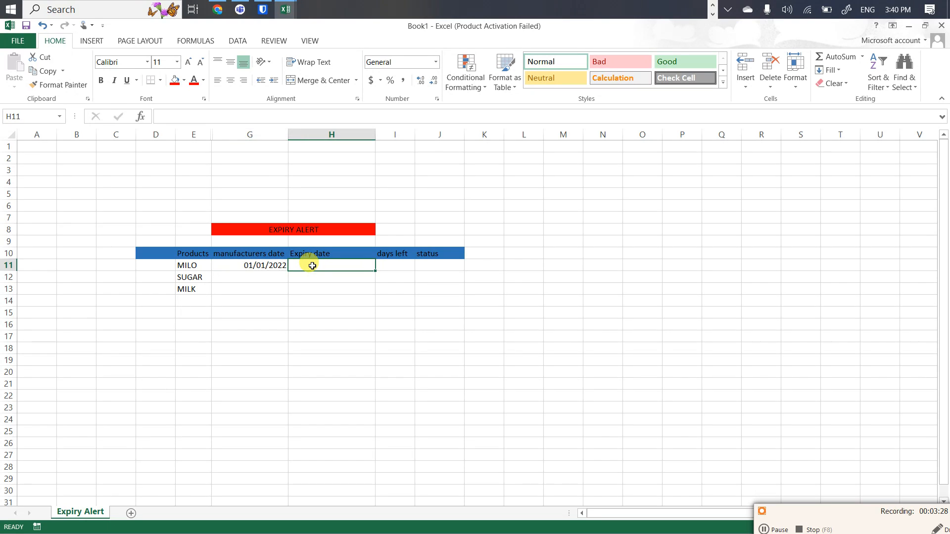
type("01/01")
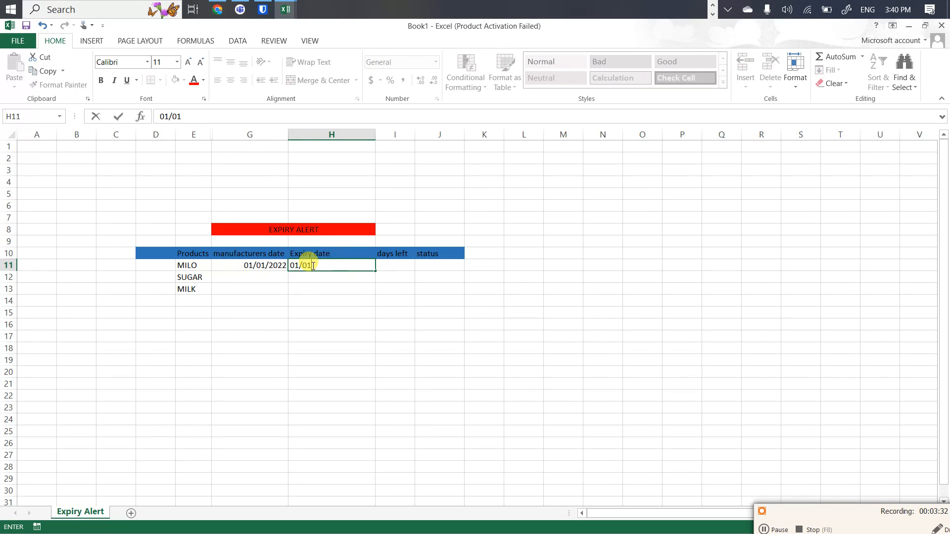
type("/2023")
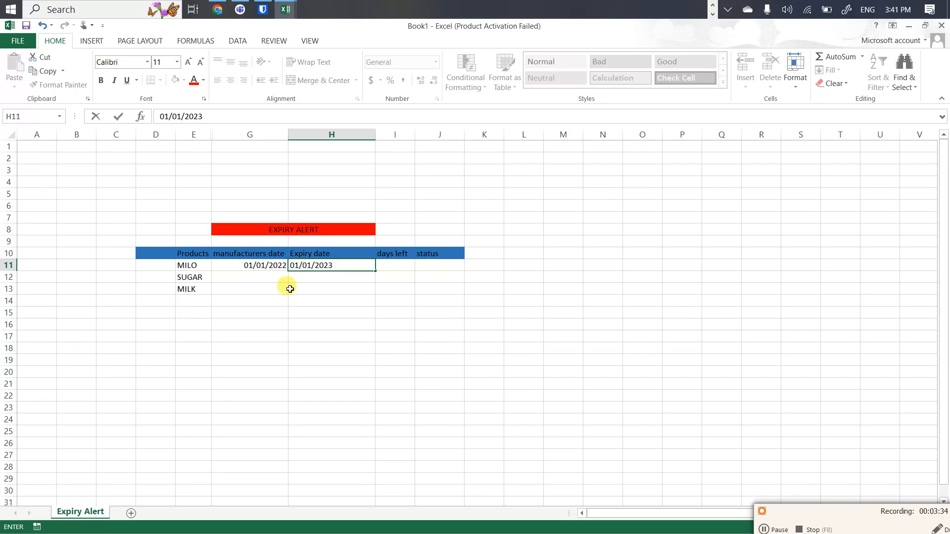
Step: Enter SUGAR's manufacturers date 01/01/2023 in G12 and its expiry date 01/01/2024 in H12
left_click(230, 282)
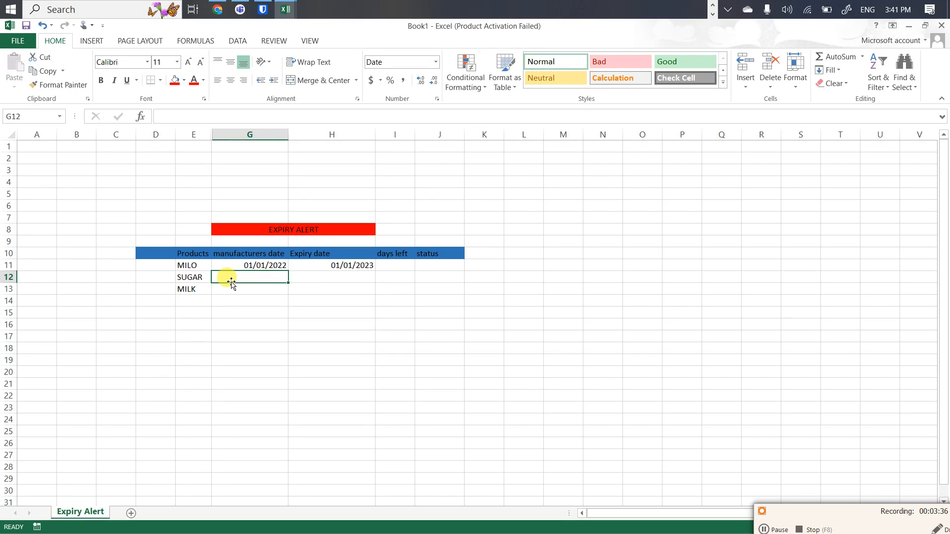
type("01")
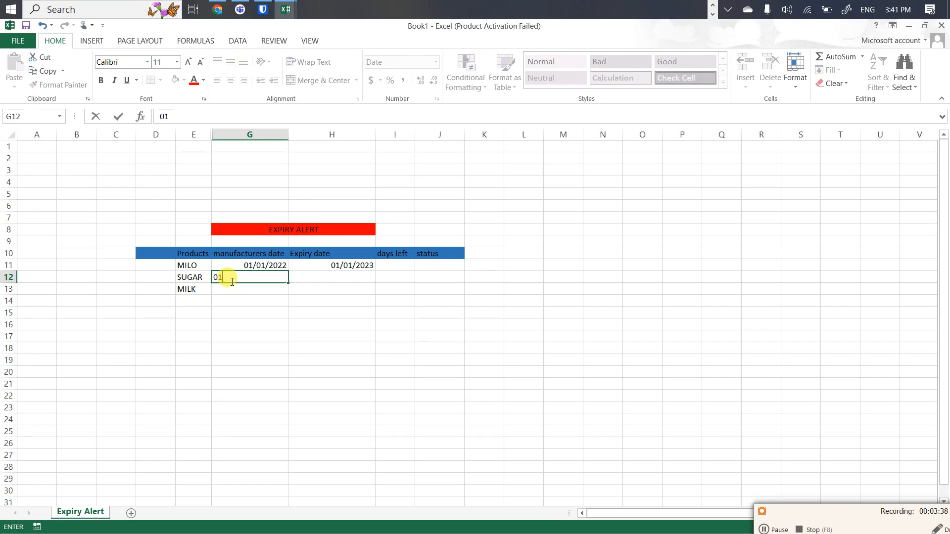
type("/01/2022")
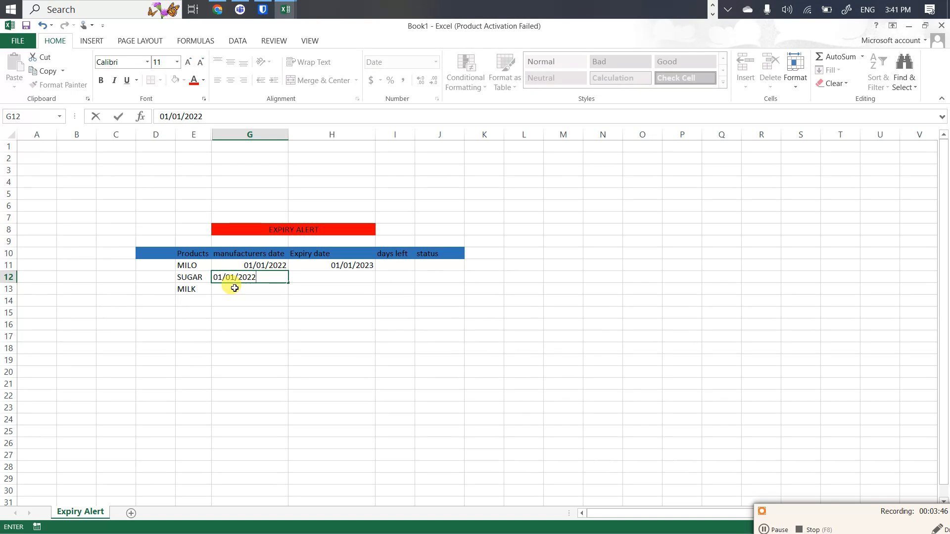
key("BackSpace")
type("3")
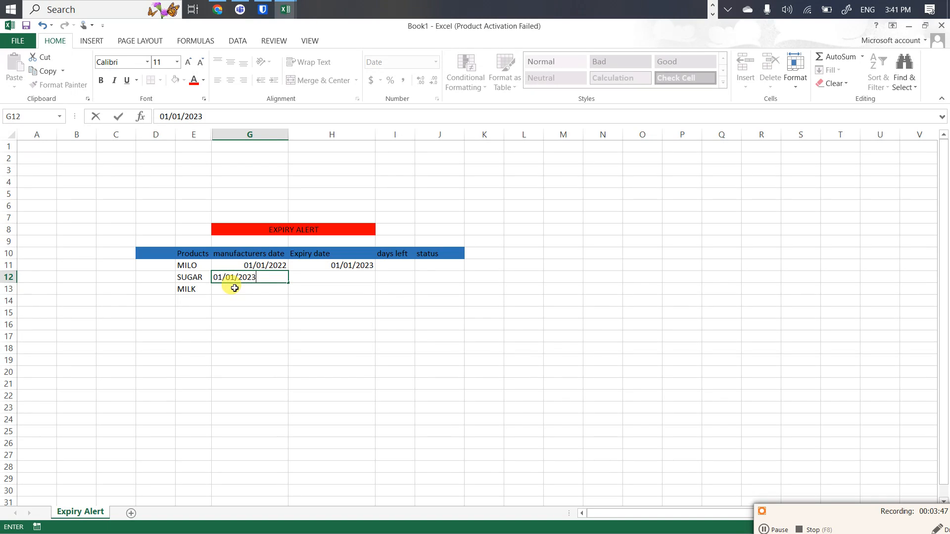
left_click(306, 281)
type("01/")
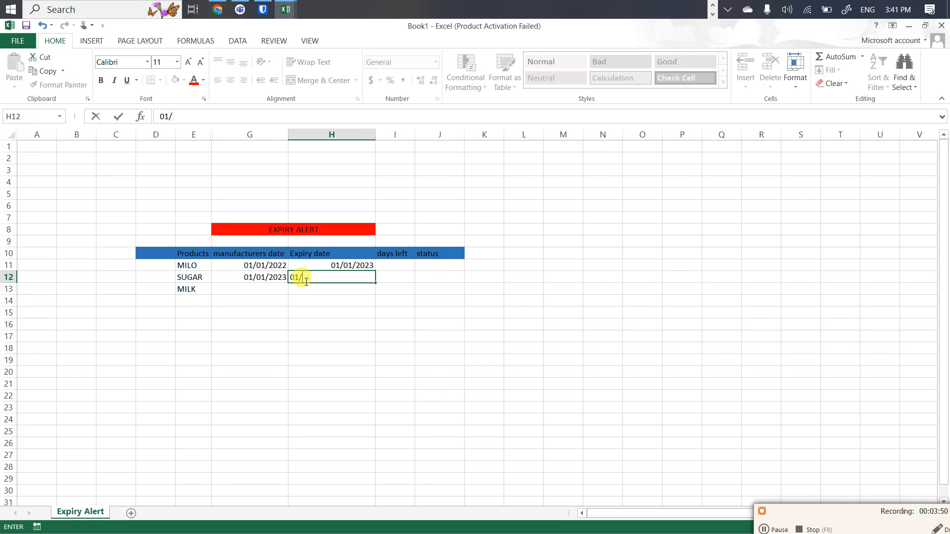
type("01/2024")
Step: Enter MILK's manufacturers date 02/02/2023 in G13 and its expiry date 02/02/2024 in H13
left_click(267, 290)
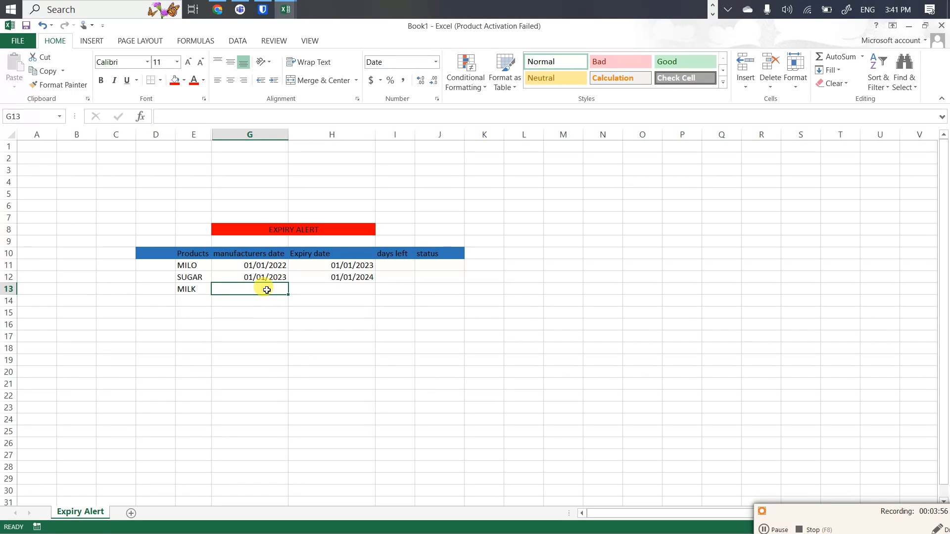
type("02/02")
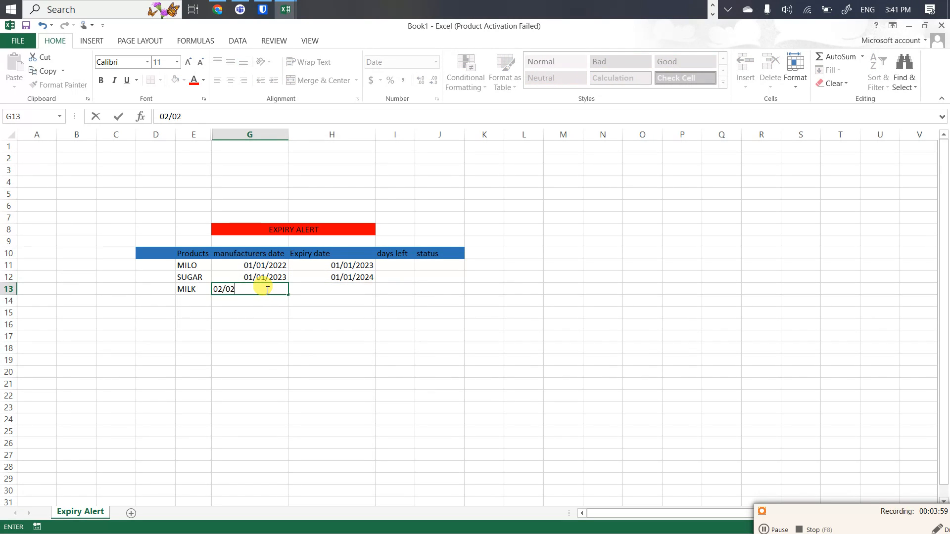
type("/2023")
left_click(331, 292)
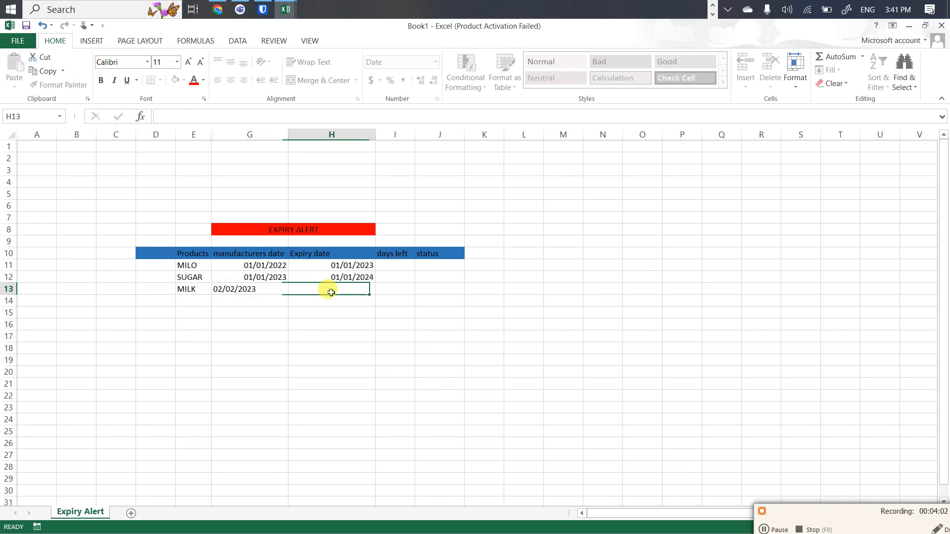
type("02")
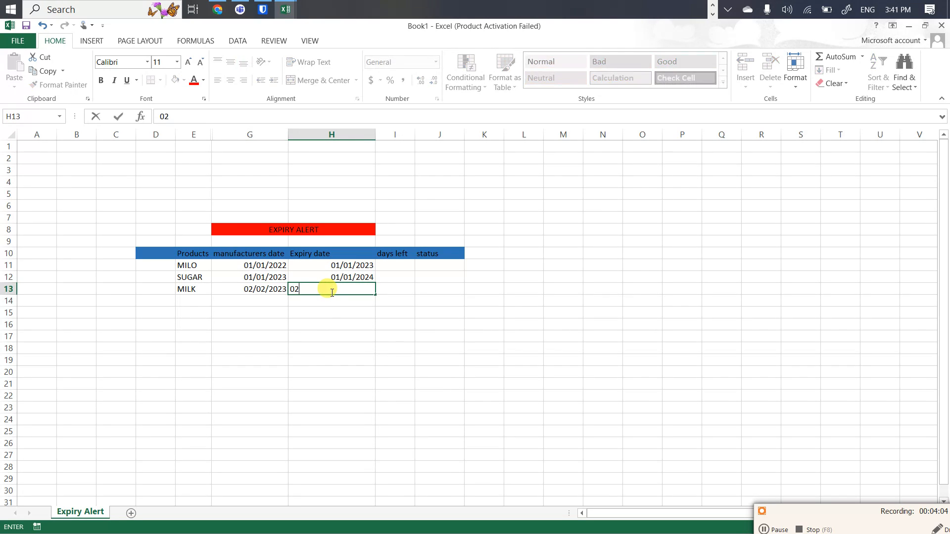
type("/02/2024")
left_click(319, 314)
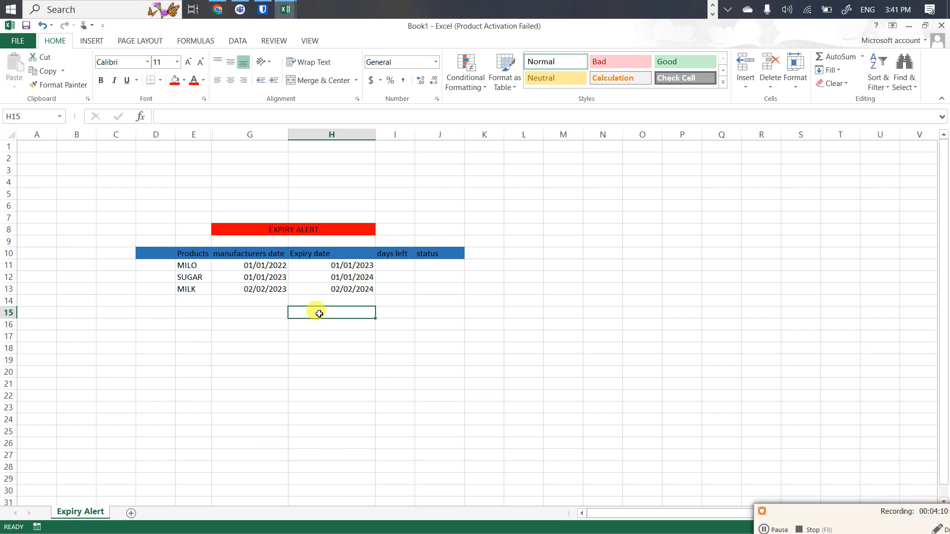
Step: Fill the table body D11:J16 with a light blue theme color
left_click(395, 267)
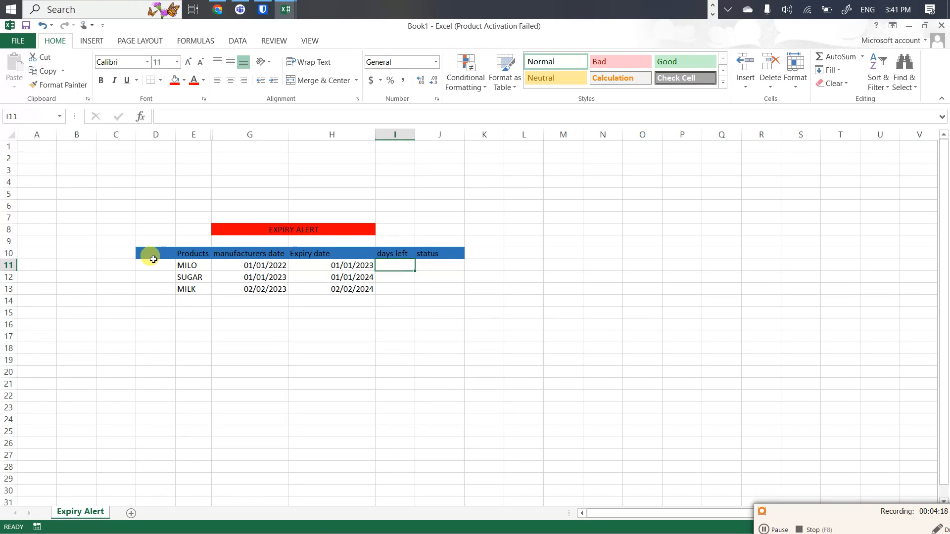
left_click_drag(153, 262, 452, 326)
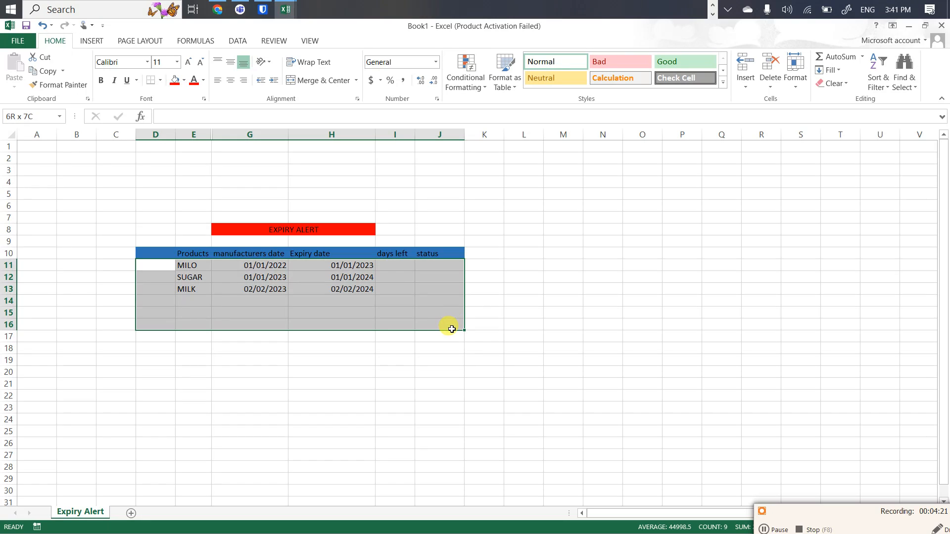
left_click(184, 80)
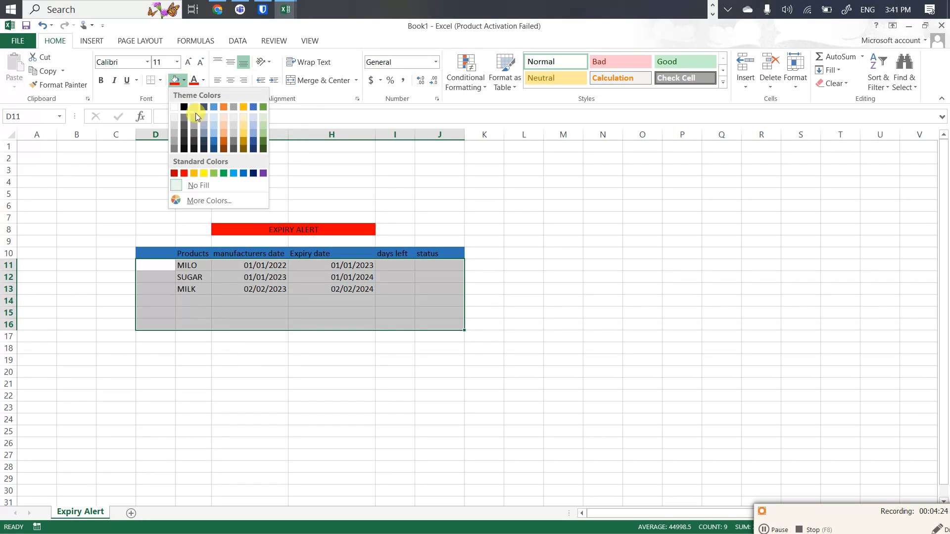
left_click(212, 133)
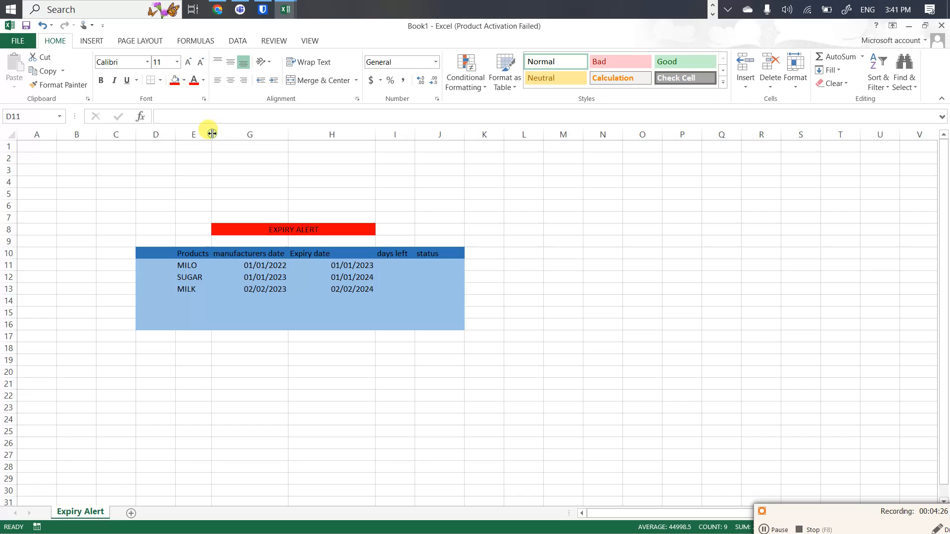
left_click(395, 312)
Step: Enter the formula =G11-H11 in I11 under "days left" for MILO
left_click(386, 267)
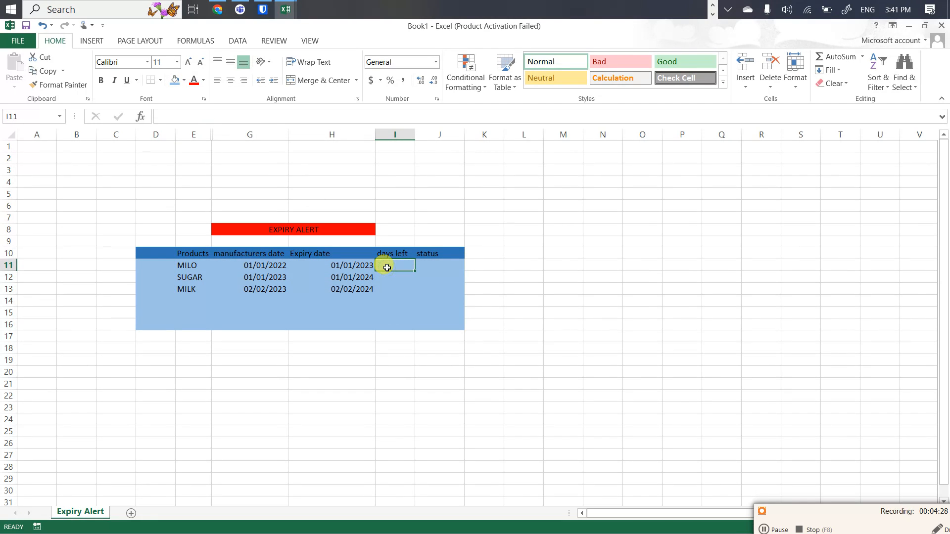
type("=")
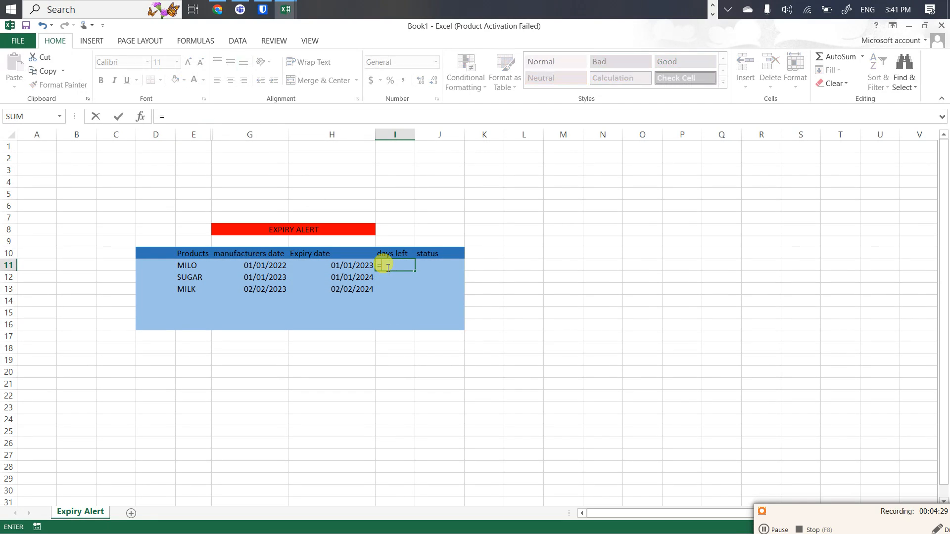
left_click(263, 266)
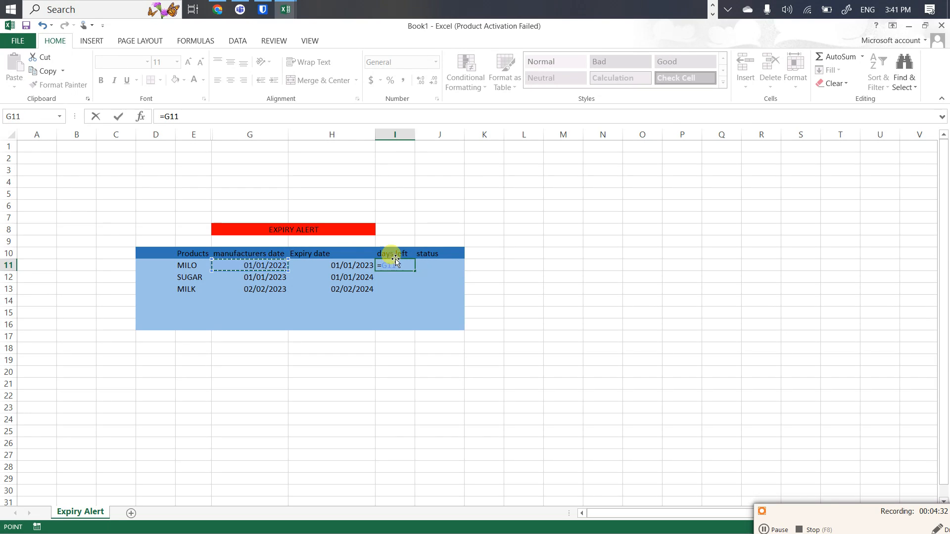
type("-")
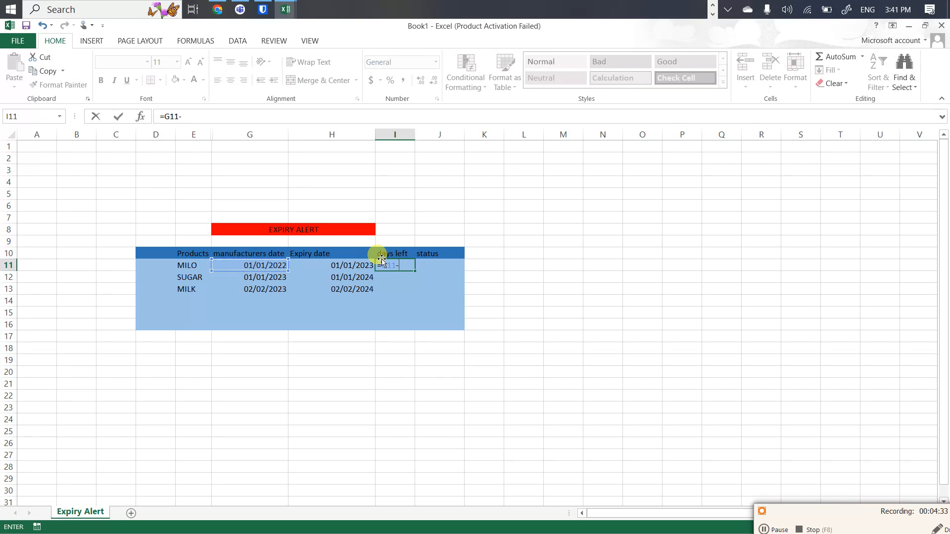
left_click(351, 263)
key("Return")
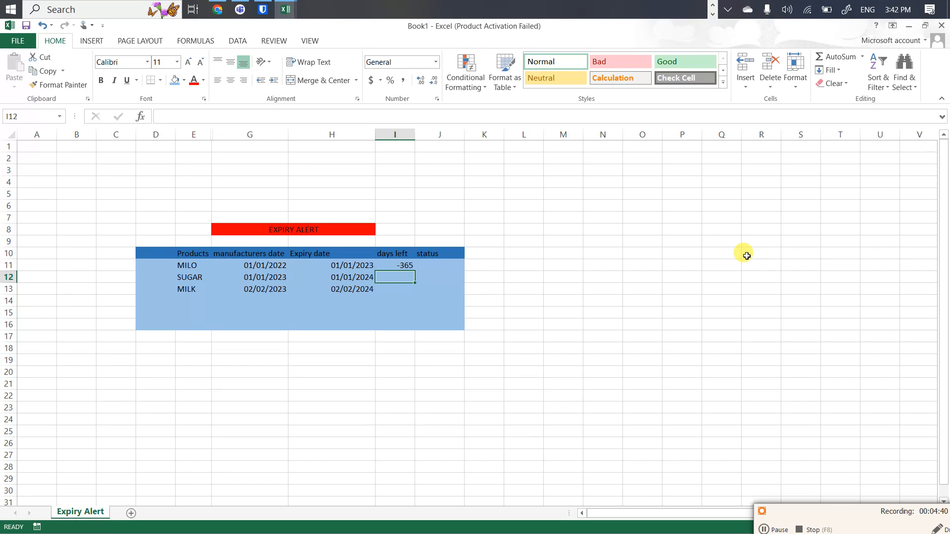
Step: Copy the days left formula from I11 down to I13 for SUGAR and MILK
left_click(405, 267)
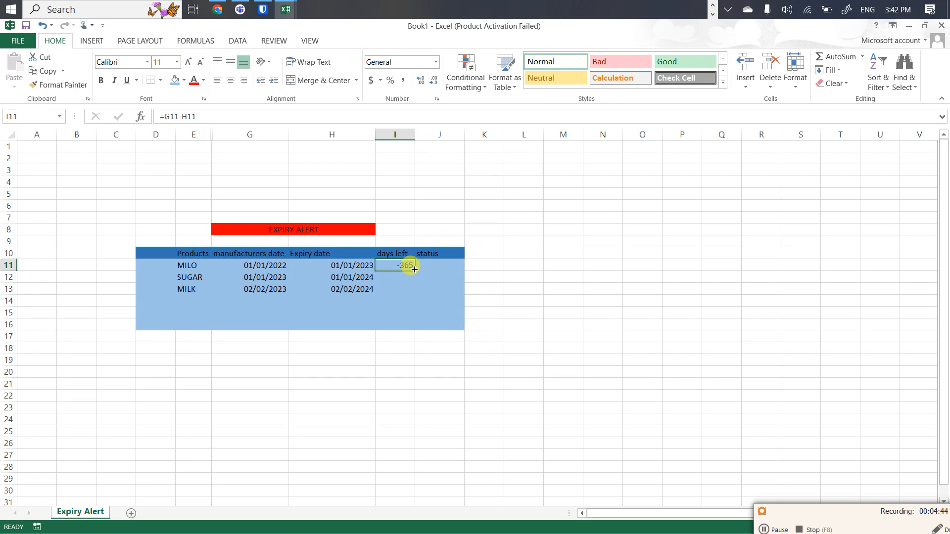
left_click_drag(414, 271, 409, 296)
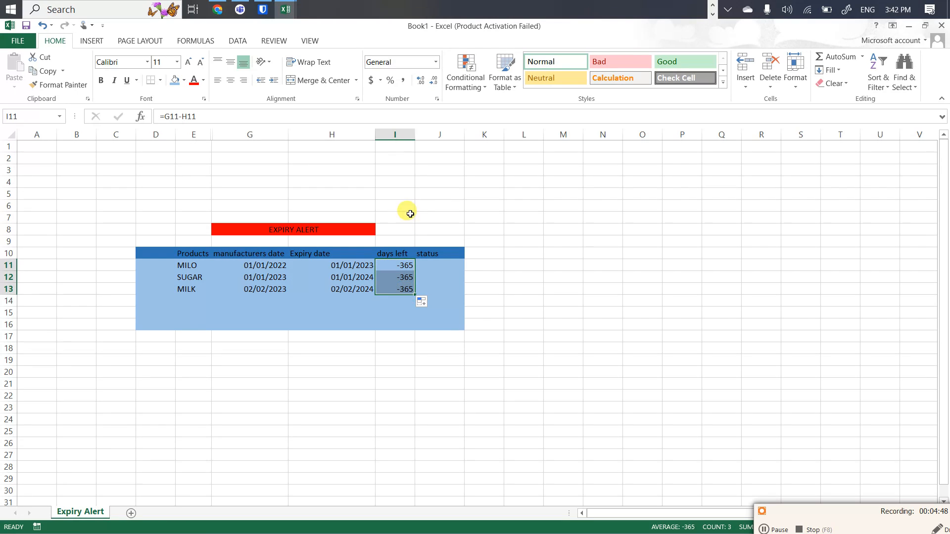
left_click(474, 227)
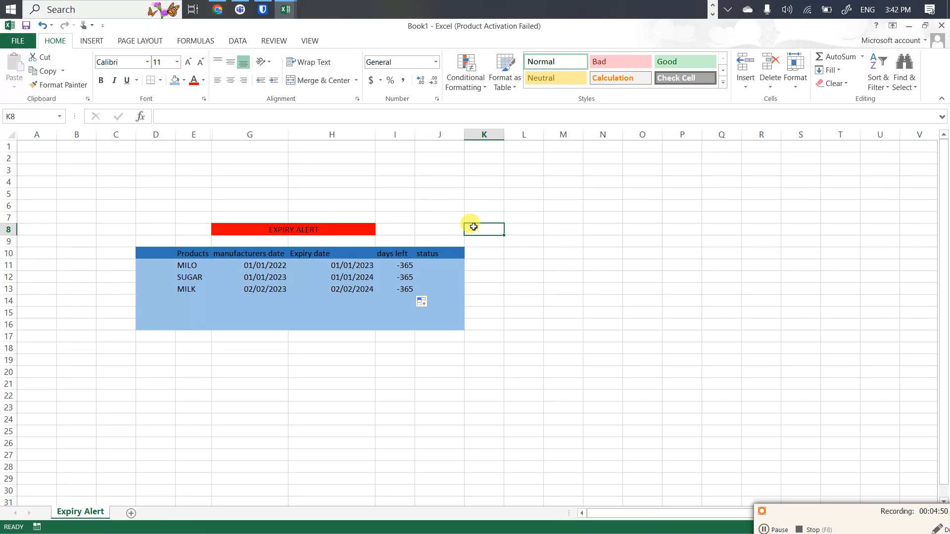